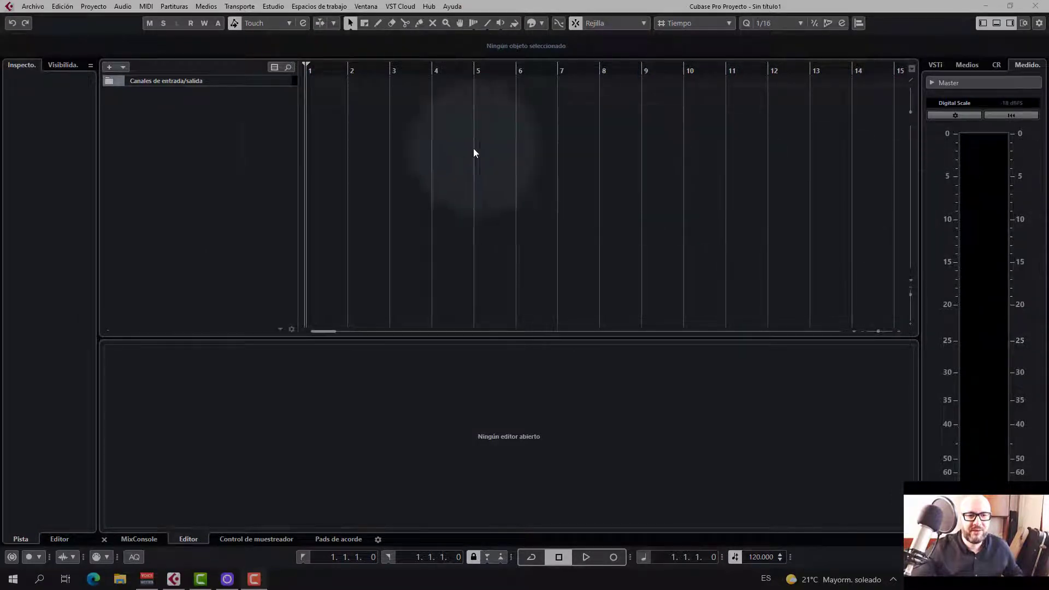
Look over the project window's track list, inspector, media browser, meter and lower editor areas
{"action": "left_click", "coordinate": [273, 159]}
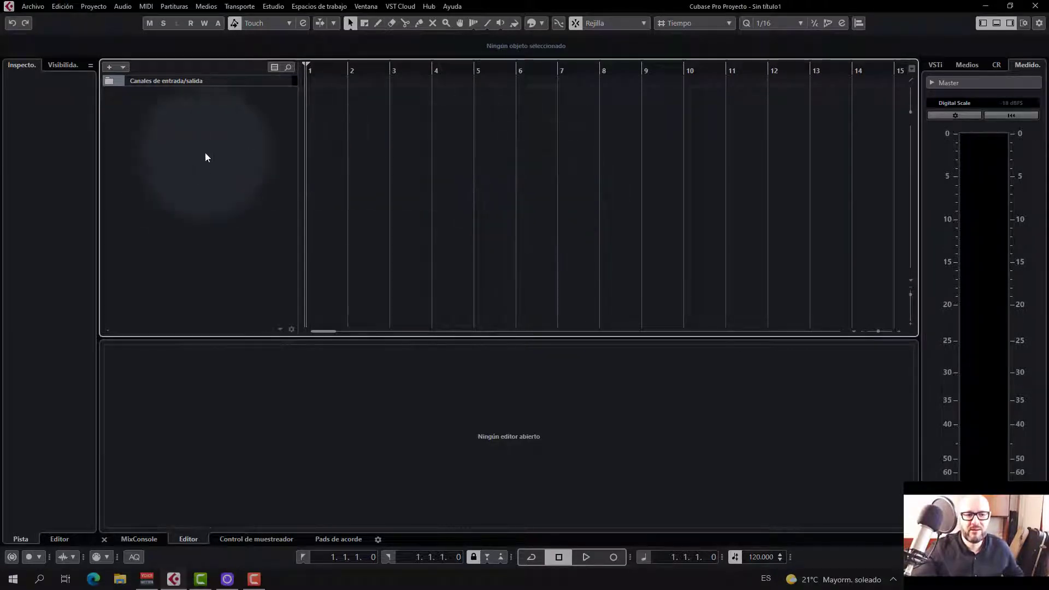
{"action": "left_click", "coordinate": [57, 141]}
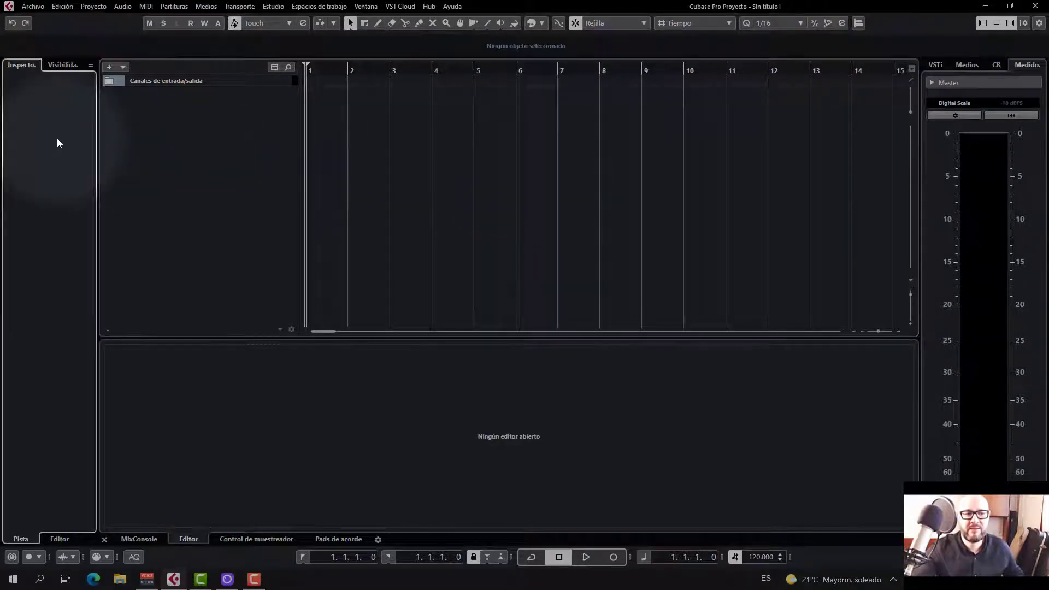
{"action": "left_click", "coordinate": [1039, 172]}
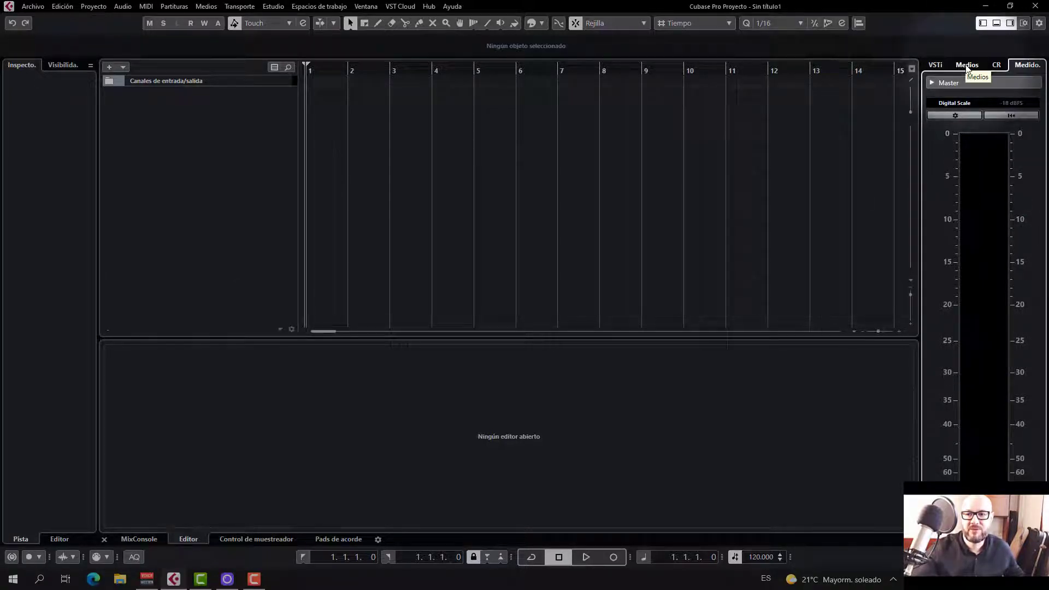
{"action": "left_click", "coordinate": [966, 65]}
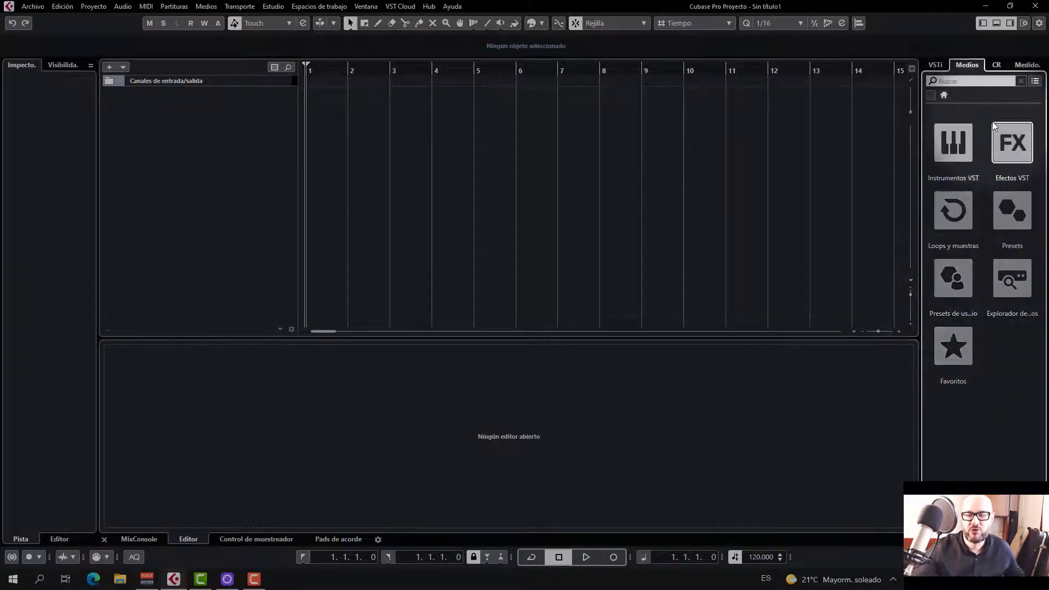
{"action": "left_click", "coordinate": [1027, 65]}
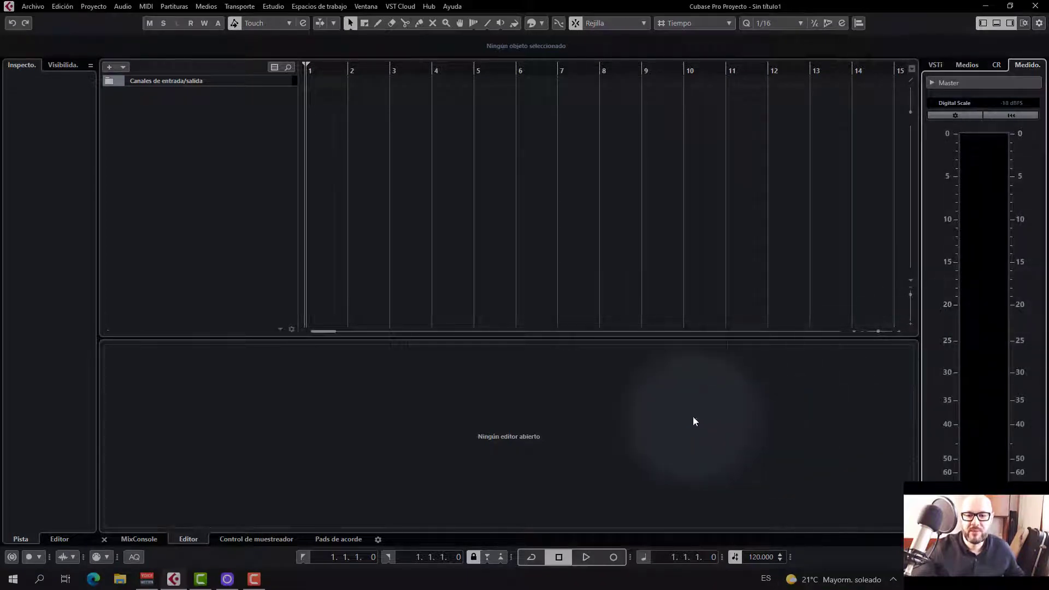
{"action": "left_click", "coordinate": [636, 398]}
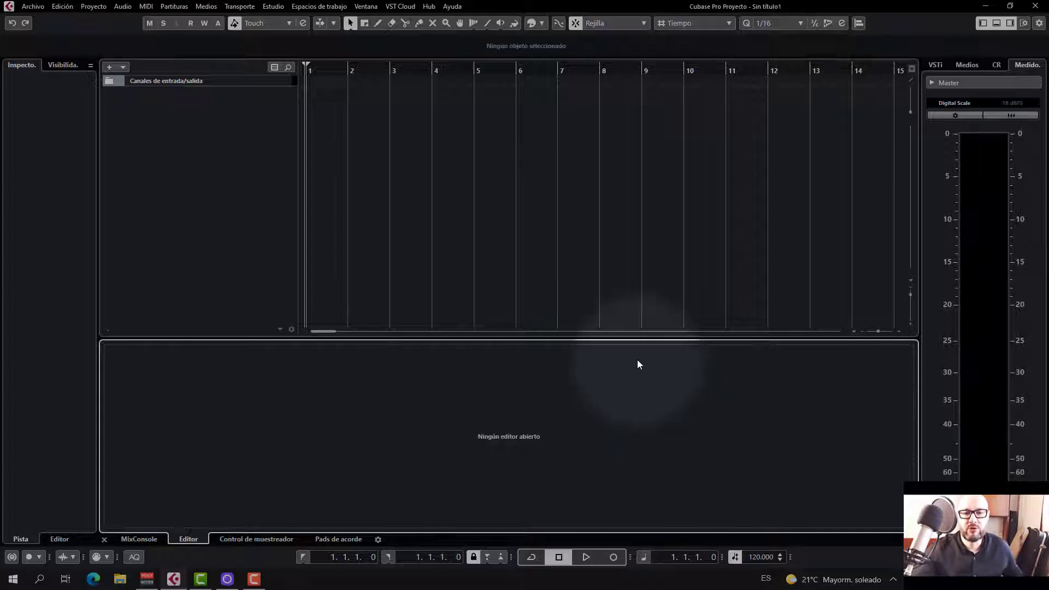
Choose Voicemeeter Virtual ASIO as the VST audio system's ASIO driver in the studio setup and review its ports
{"action": "left_click", "coordinate": [275, 6]}
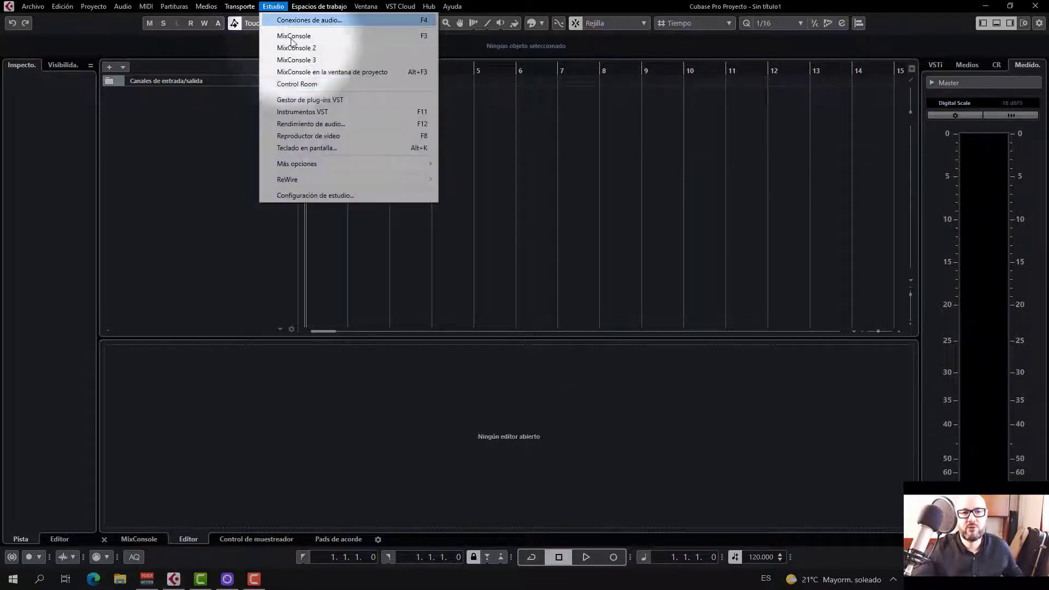
{"action": "left_click", "coordinate": [344, 195]}
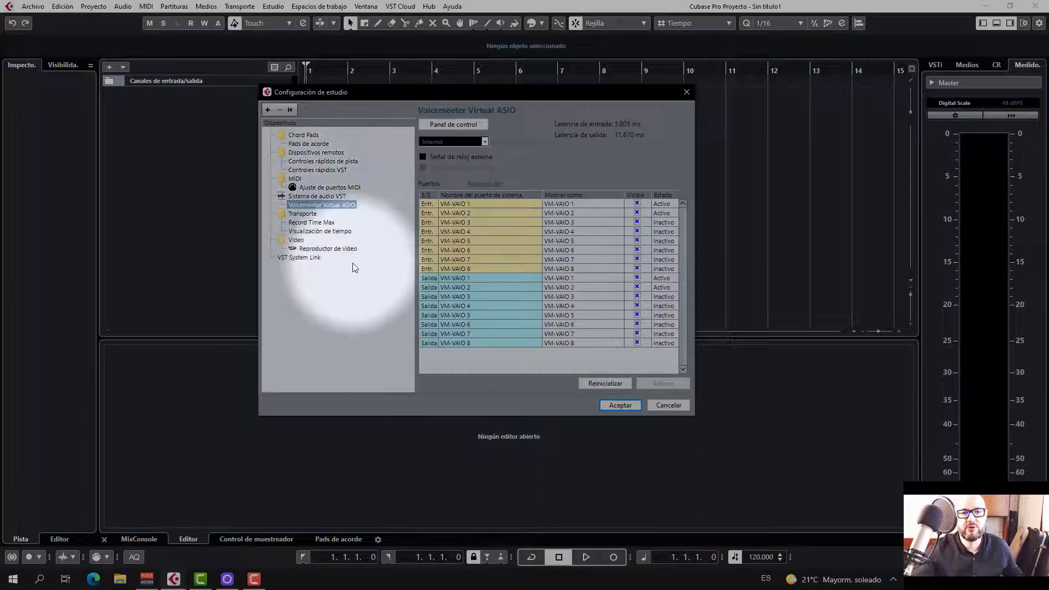
{"action": "left_click", "coordinate": [325, 196]}
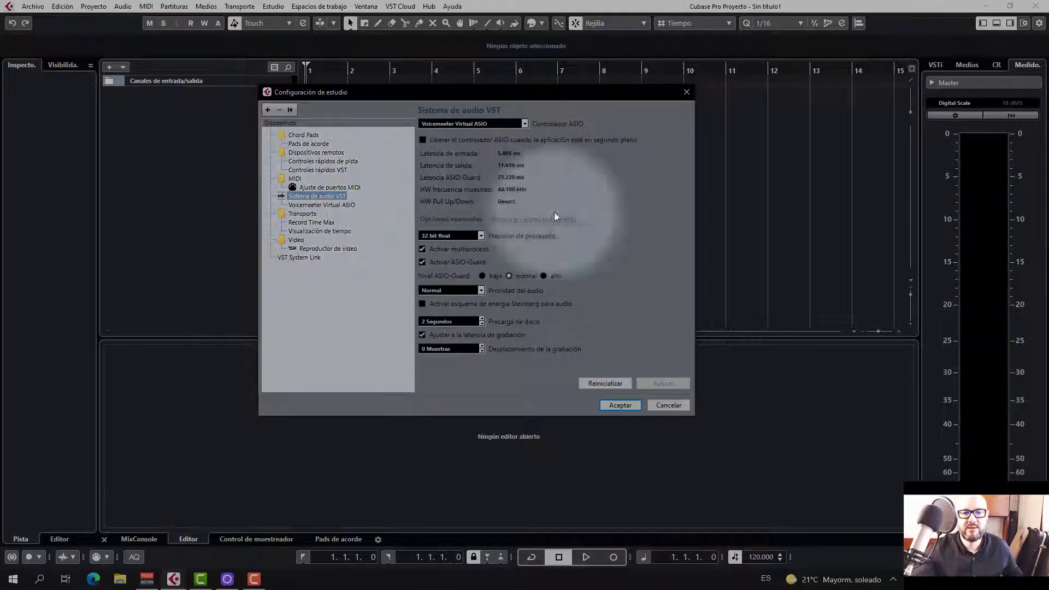
{"action": "left_click", "coordinate": [526, 124]}
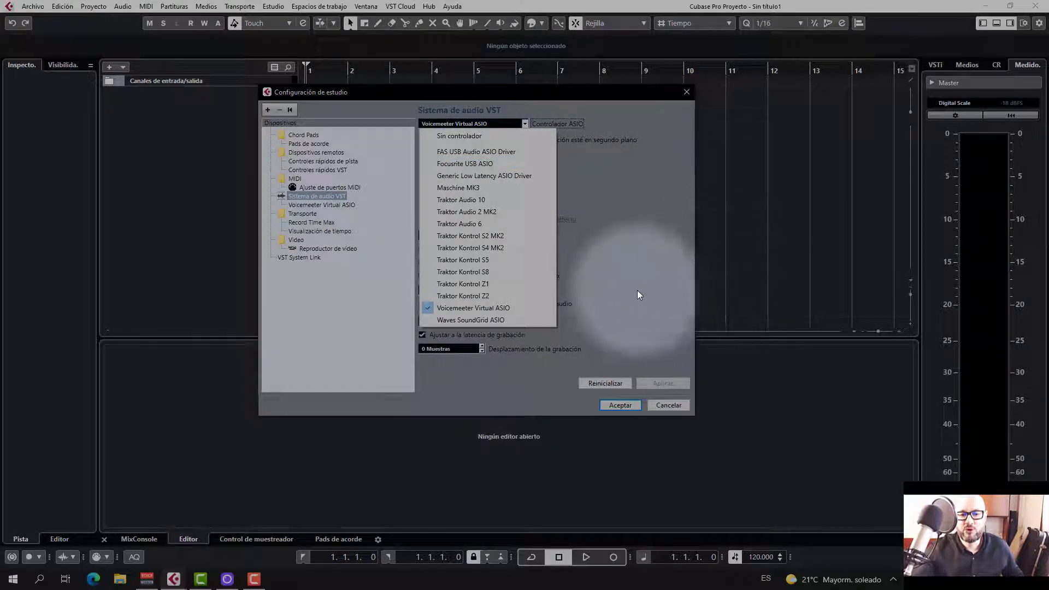
{"action": "left_click", "coordinate": [501, 308]}
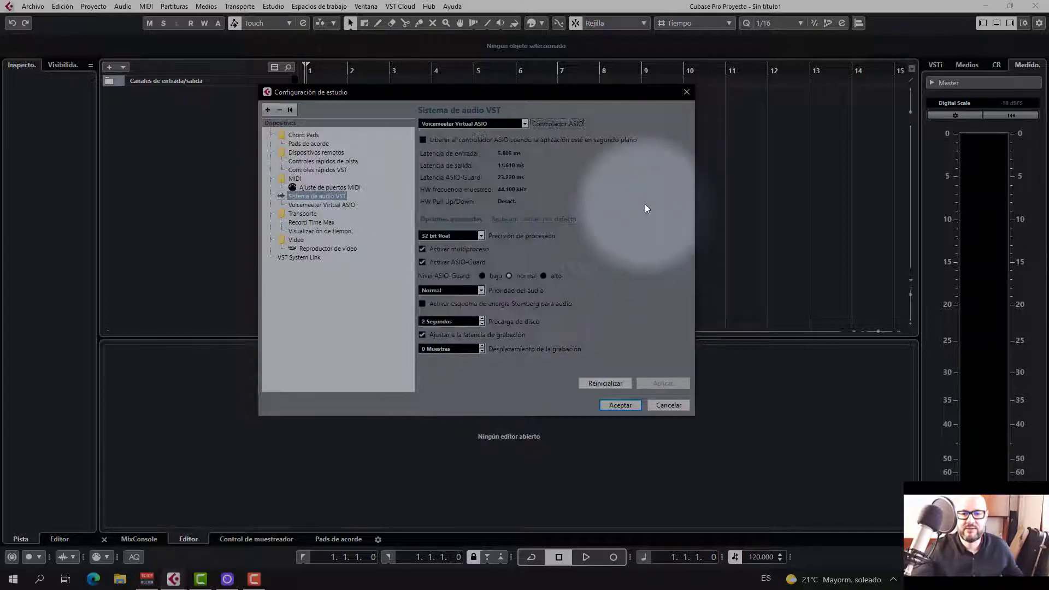
{"action": "left_click", "coordinate": [310, 205]}
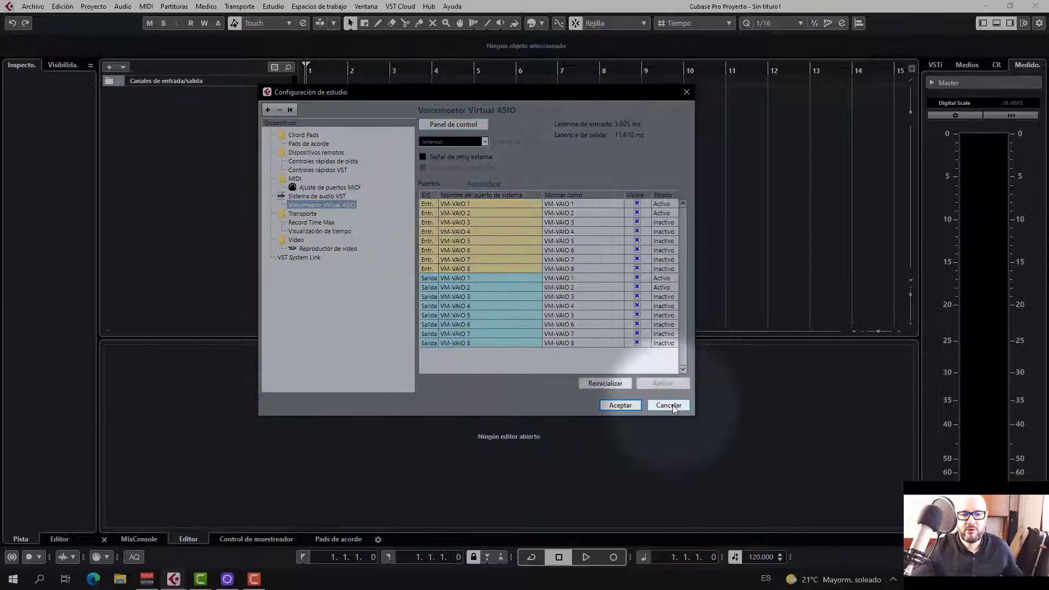
{"action": "left_click", "coordinate": [620, 404]}
Review the input and output buses in the audio connections, and close the window
{"action": "left_click", "coordinate": [273, 6]}
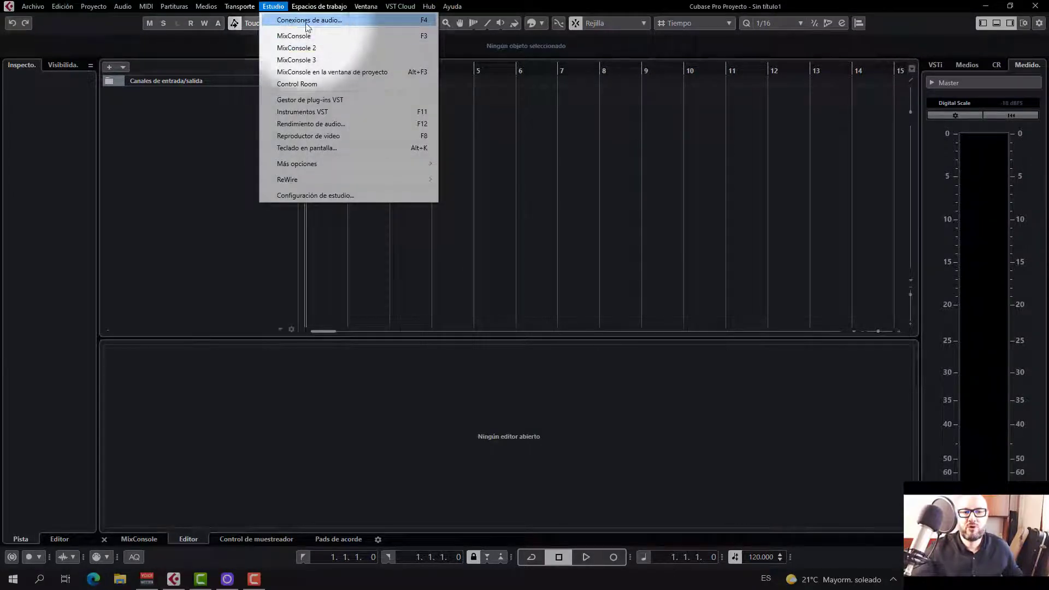
{"action": "left_click", "coordinate": [356, 22]}
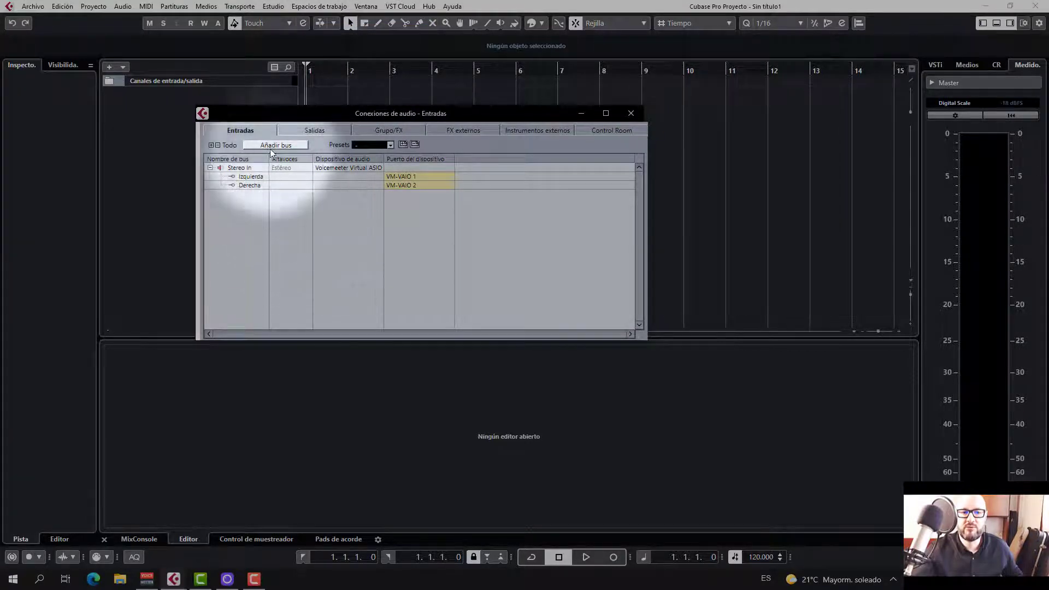
{"action": "left_click", "coordinate": [314, 130]}
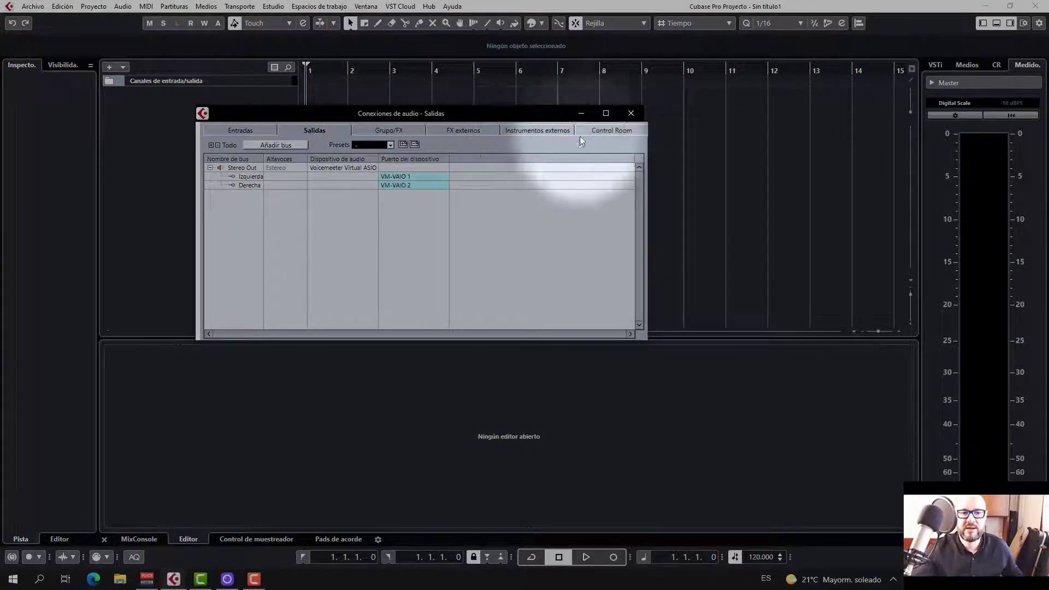
{"action": "left_click", "coordinate": [631, 114]}
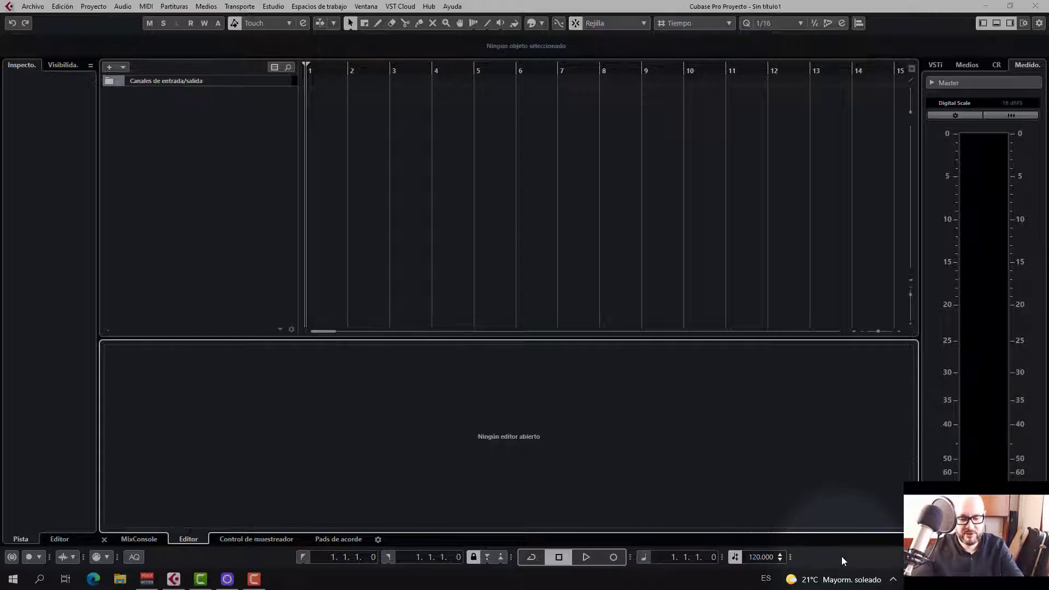
Show the floating transport bar and set the project tempo to 80
{"action": "key", "text": "F2"}
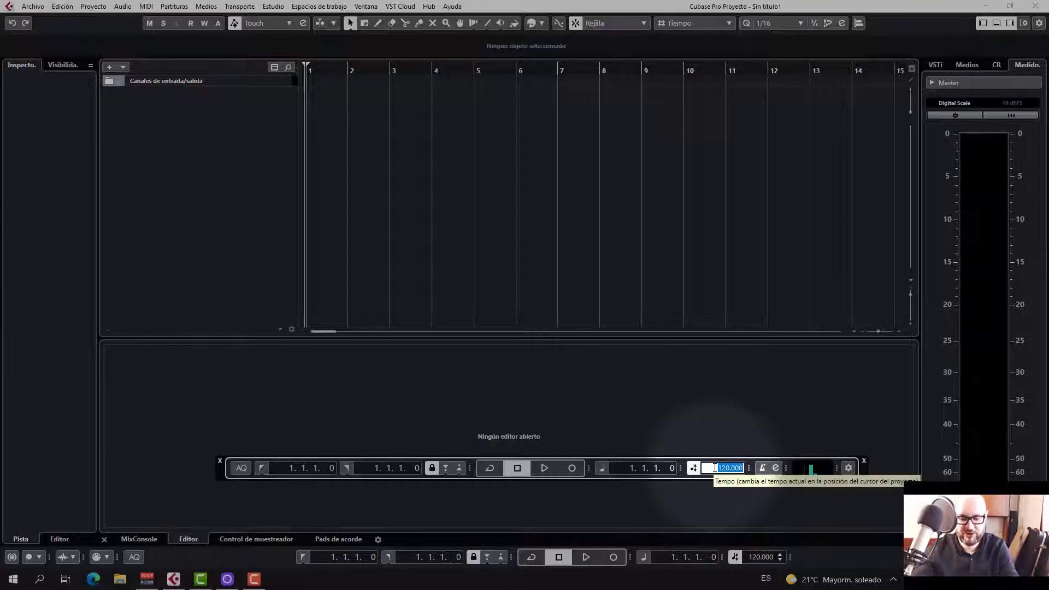
{"action": "key", "text": "Return"}
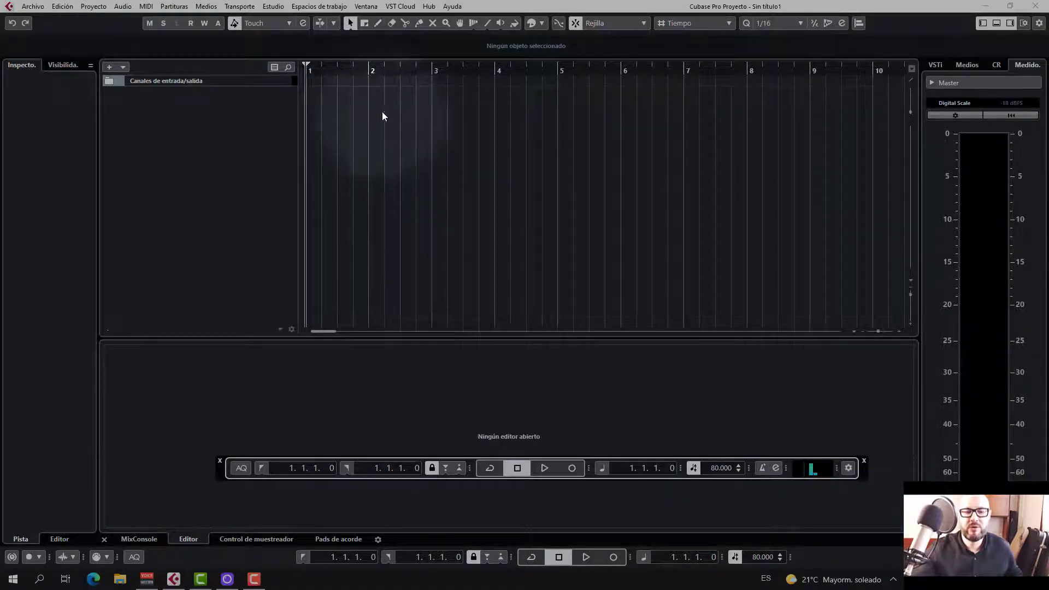
Switch the timeline ruler's display format to Segundos and return it to Compases+Tiempos
{"action": "left_click", "coordinate": [353, 69]}
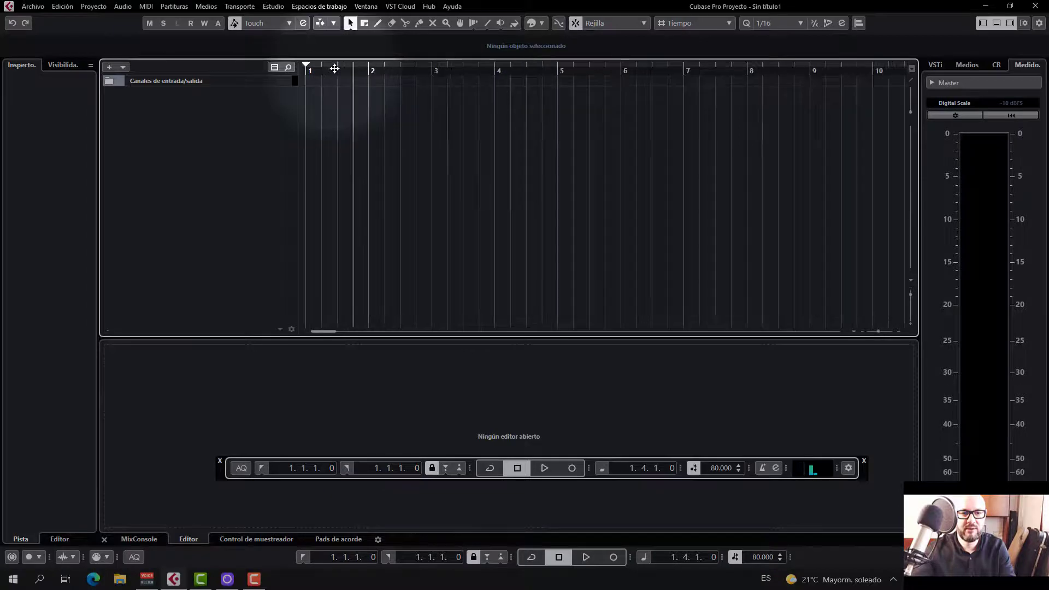
{"action": "right_click", "coordinate": [334, 67]}
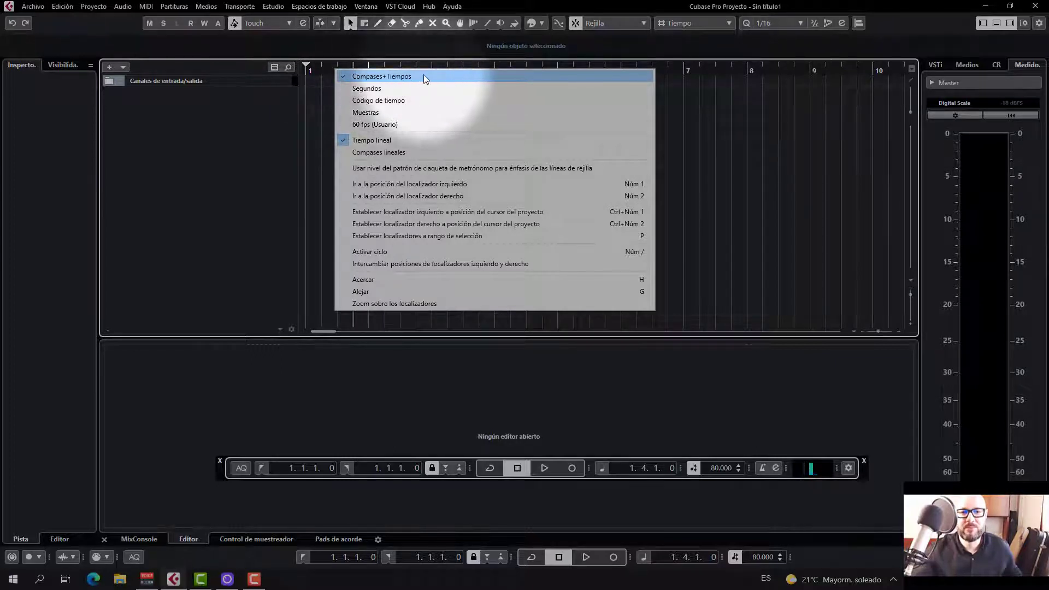
{"action": "left_click", "coordinate": [379, 89]}
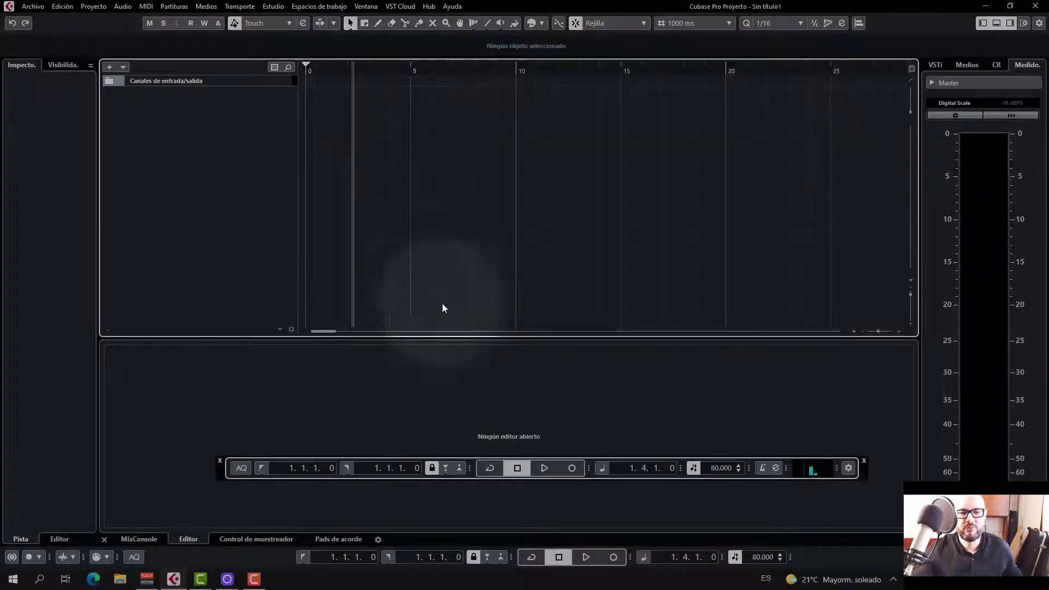
{"action": "right_click", "coordinate": [328, 70]}
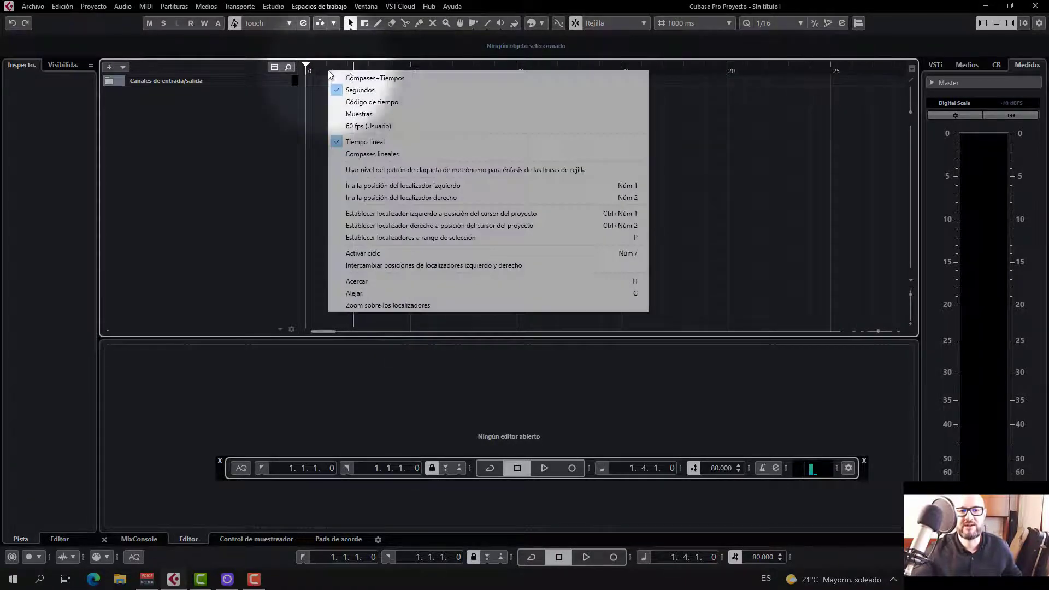
{"action": "left_click", "coordinate": [360, 78]}
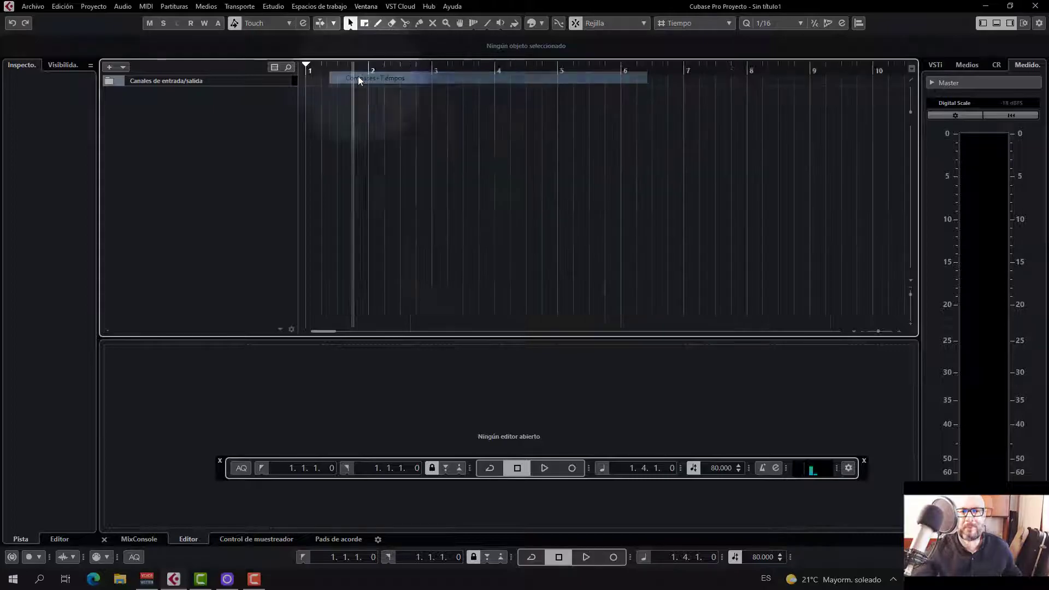
Add one mono audio track routed to Stereo Out, with the Draw tool active and the transport bar shown
{"action": "key", "text": "8"}
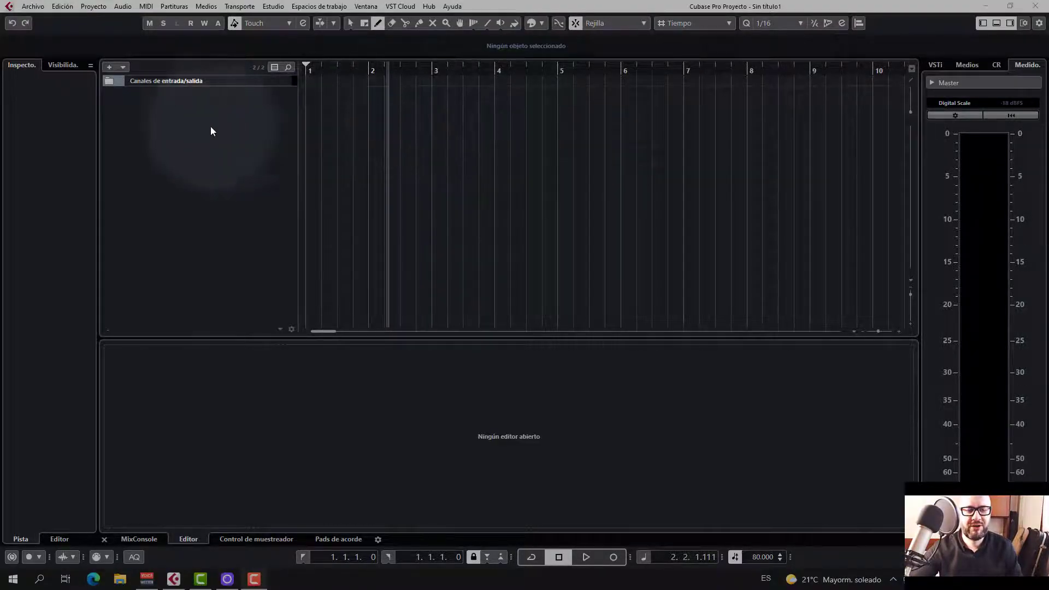
{"action": "key", "text": "F2"}
{"action": "right_click", "coordinate": [170, 115]}
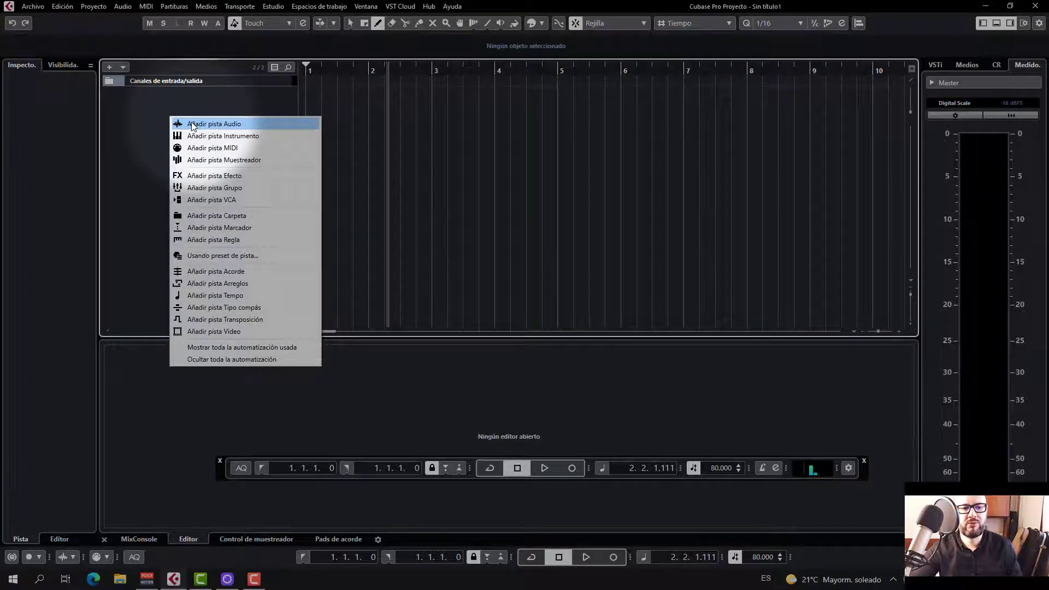
{"action": "left_click", "coordinate": [192, 124]}
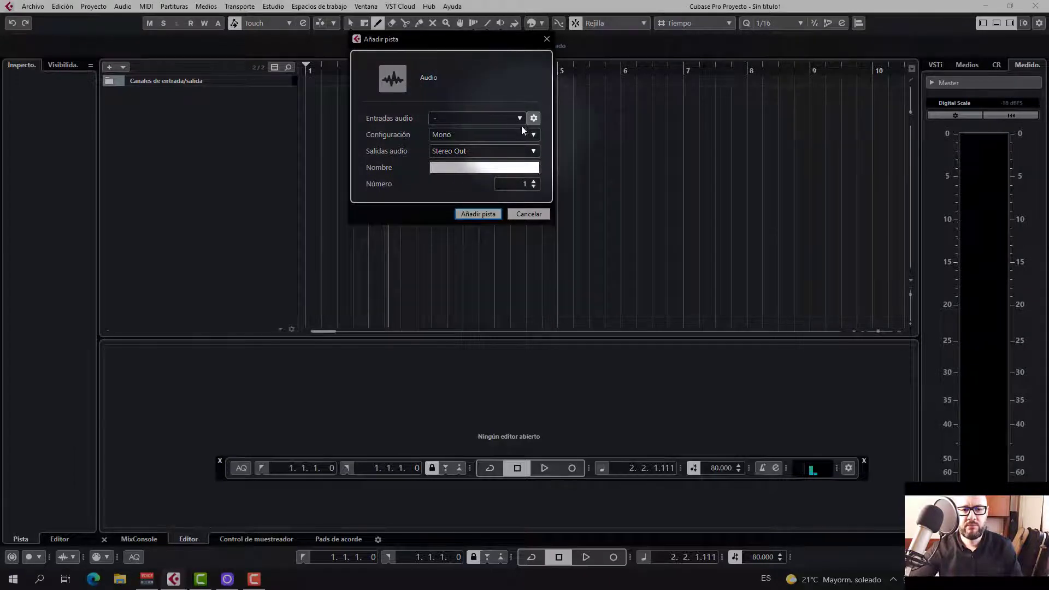
{"action": "left_click", "coordinate": [535, 135]}
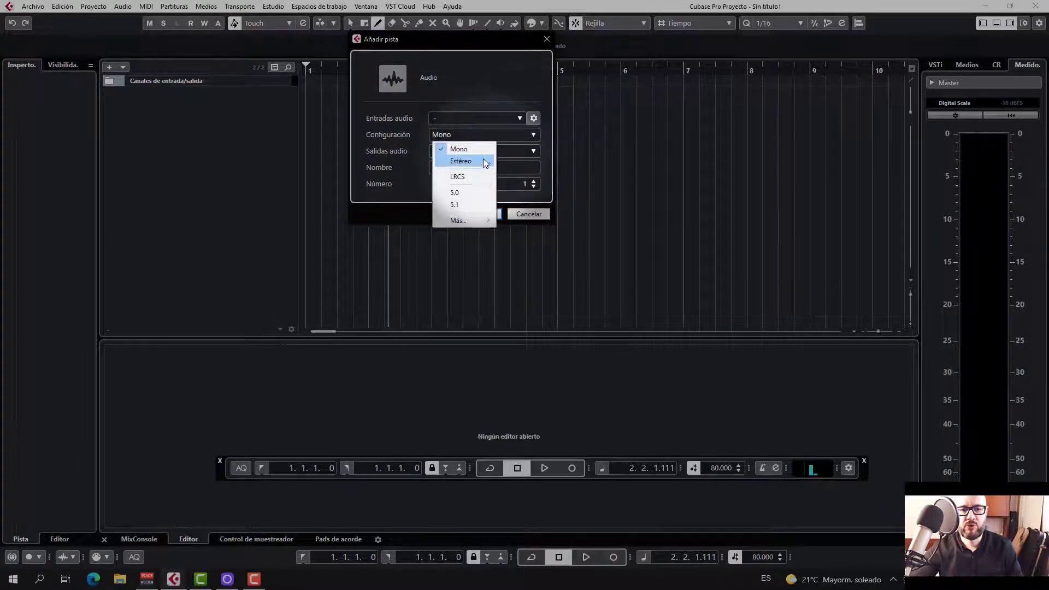
{"action": "left_click", "coordinate": [531, 151]}
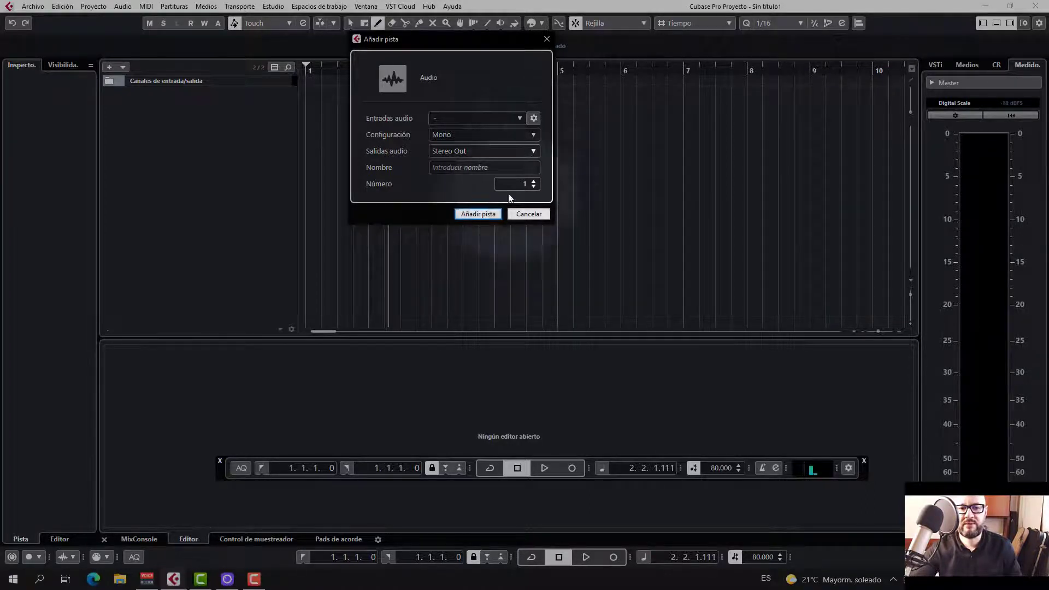
{"action": "left_click", "coordinate": [480, 214]}
Rename the new audio track "audio"
{"action": "double_click", "coordinate": [169, 94]}
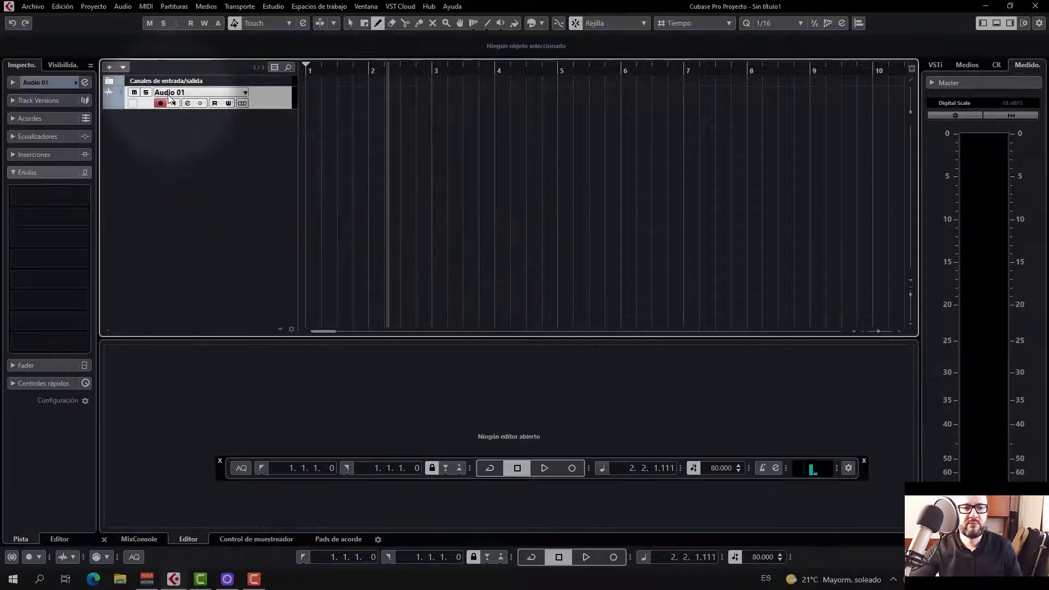
{"action": "type", "text": "a"}
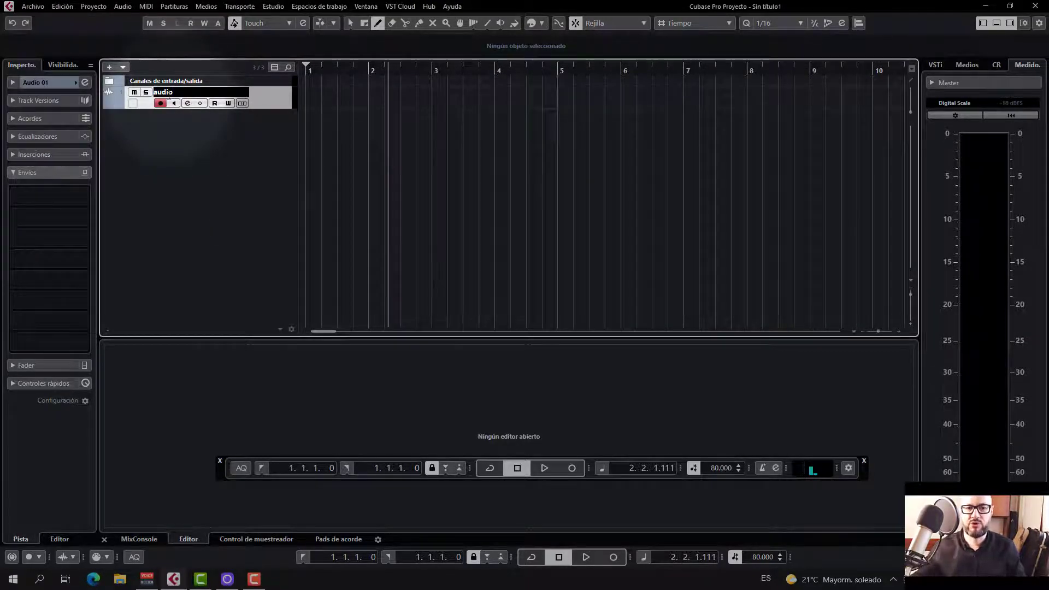
{"action": "left_click", "coordinate": [189, 152]}
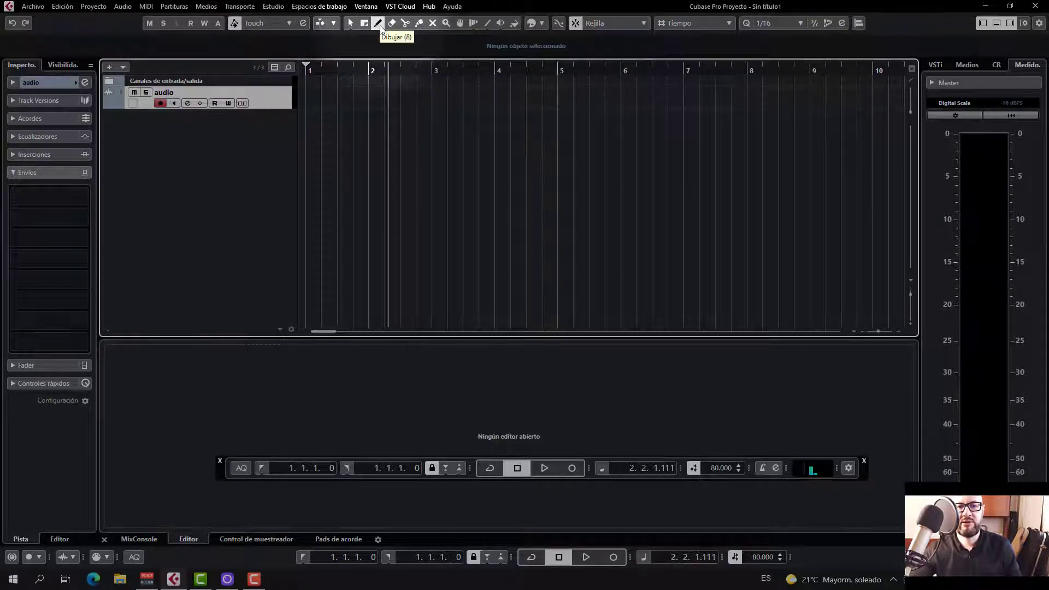
Draw an empty event on the audio track from bar 2 to bar 4, and select its range from 2.3.1.0 to 3.1.1.0
{"action": "left_click_drag", "start_coordinate": [374, 97], "coordinate": [497, 97]}
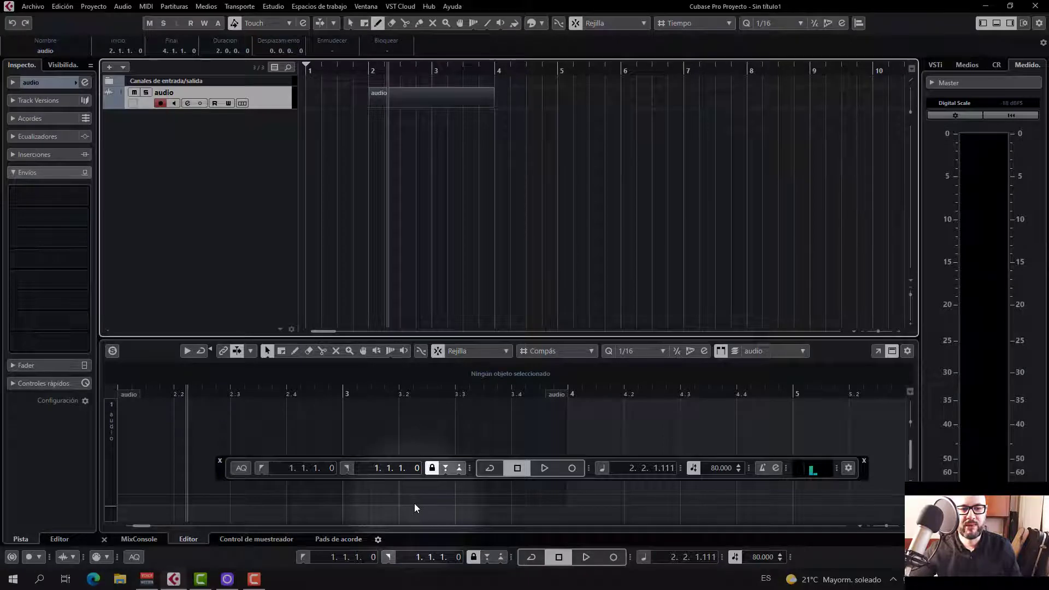
{"action": "left_click", "coordinate": [350, 23]}
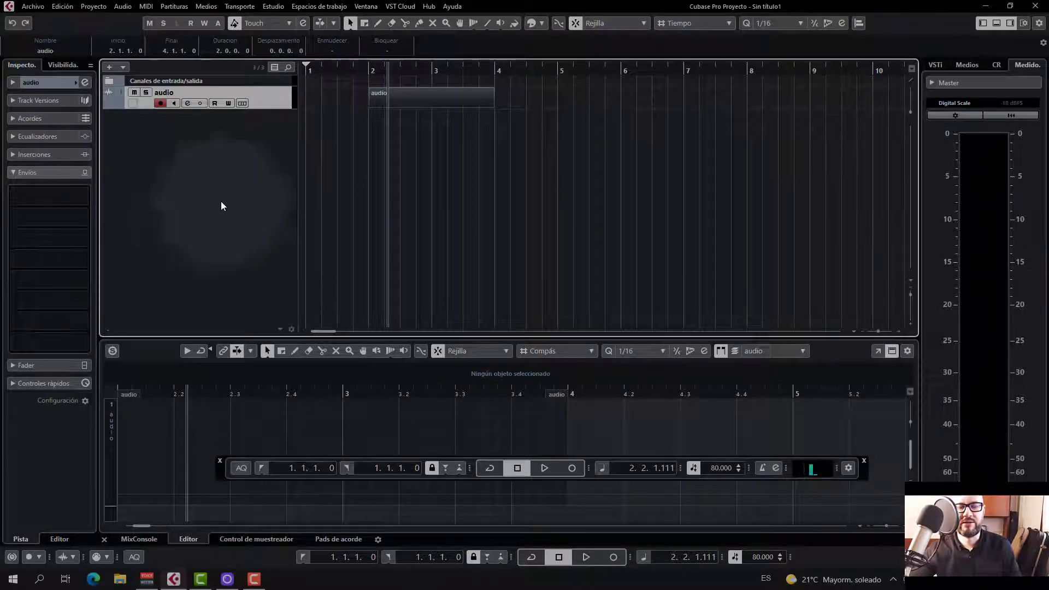
{"action": "left_click", "coordinate": [364, 25]}
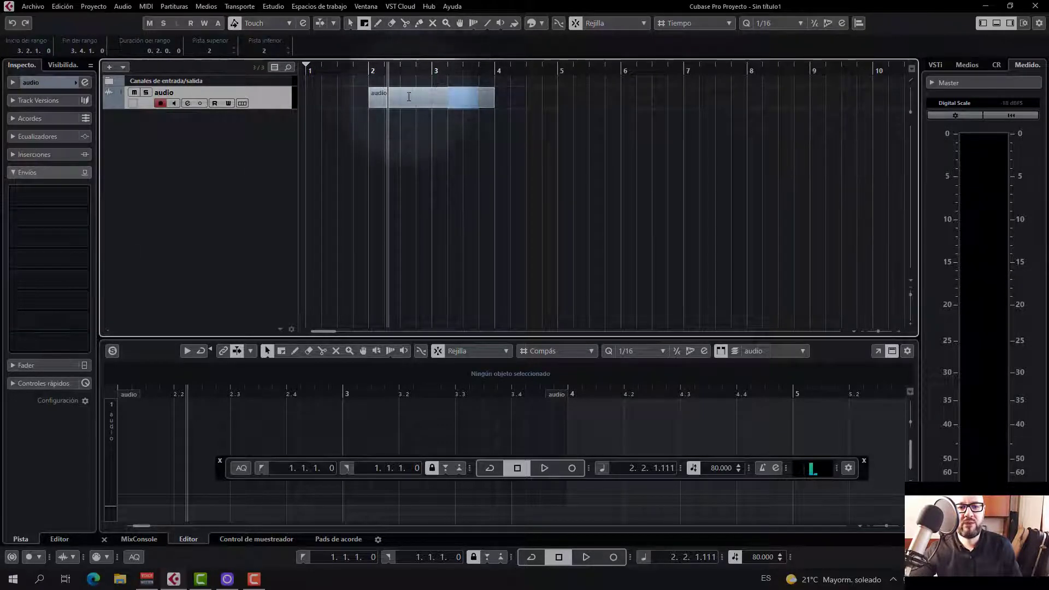
{"action": "left_click_drag", "start_coordinate": [411, 97], "coordinate": [430, 100]}
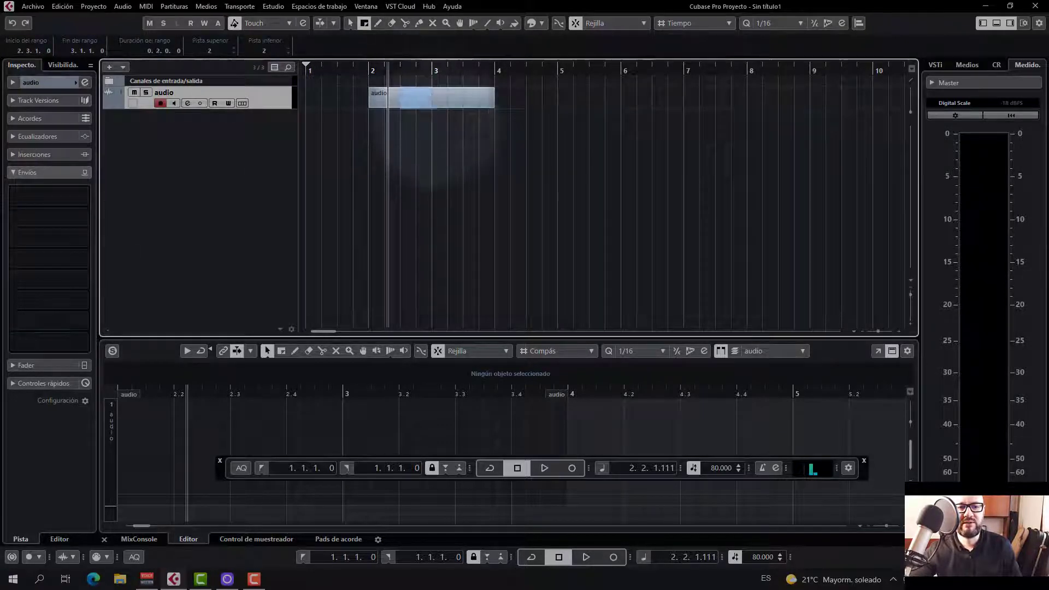
Draw a second empty event on the audio track from bar 5 to bar 7 and erase it
{"action": "left_click", "coordinate": [377, 22]}
{"action": "left_click_drag", "start_coordinate": [562, 95], "coordinate": [683, 98]}
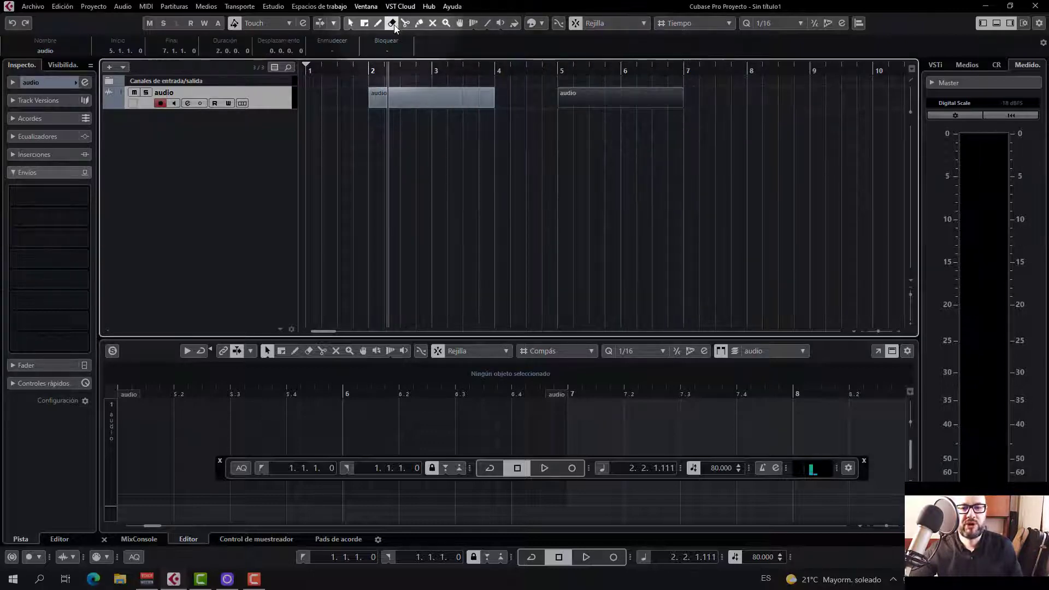
{"action": "left_click", "coordinate": [573, 94]}
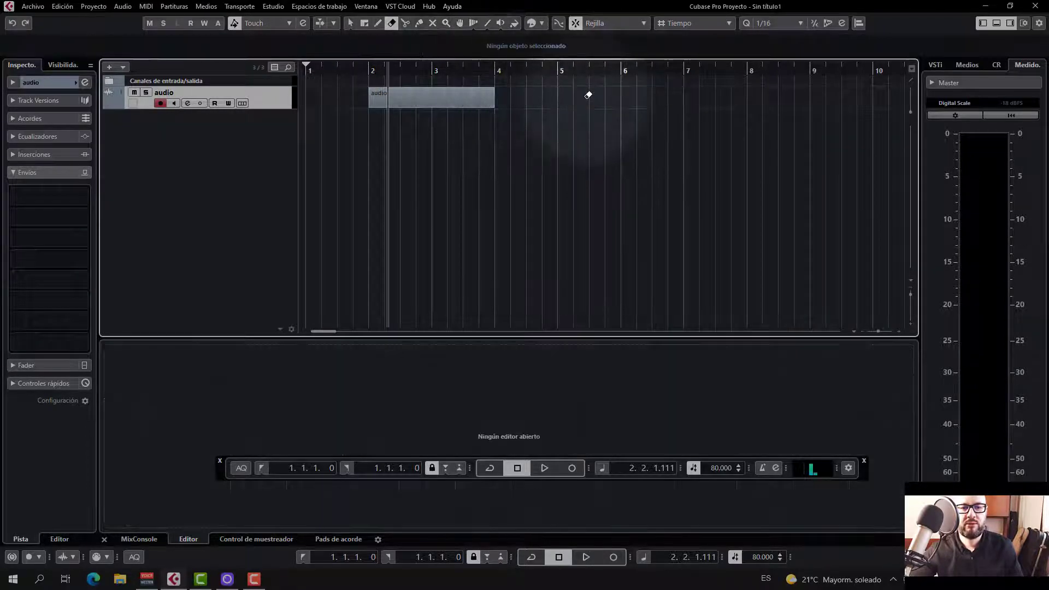
Split the audio track's event at bar 3 and glue the two pieces back together
{"action": "left_click", "coordinate": [405, 23]}
{"action": "left_click", "coordinate": [432, 98]}
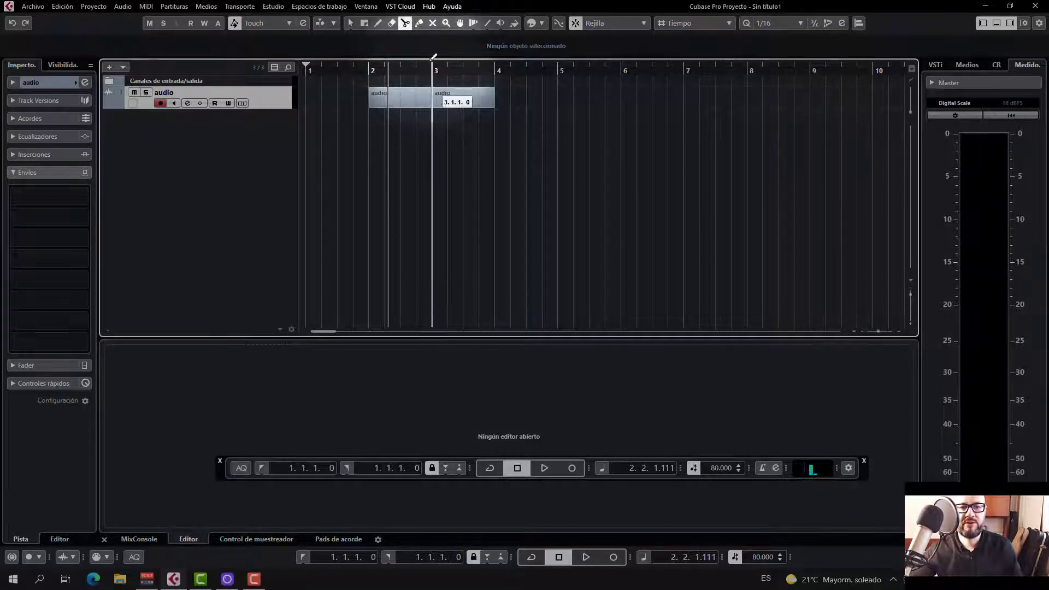
{"action": "left_click", "coordinate": [418, 23]}
{"action": "left_click", "coordinate": [415, 96]}
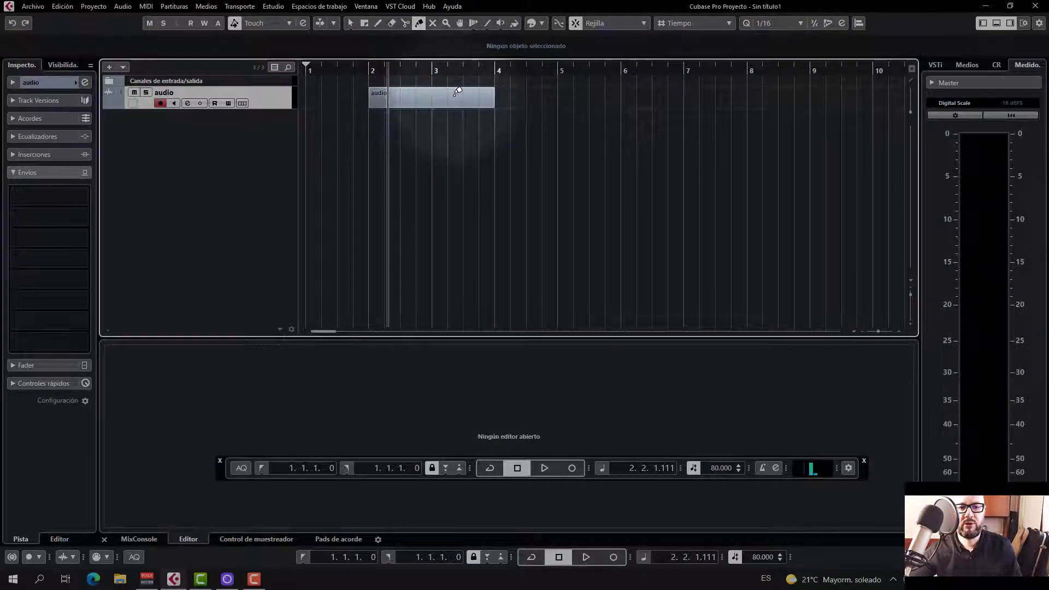
Mute and unmute the audio track's event, and return to the Object Selection tool
{"action": "left_click", "coordinate": [432, 23]}
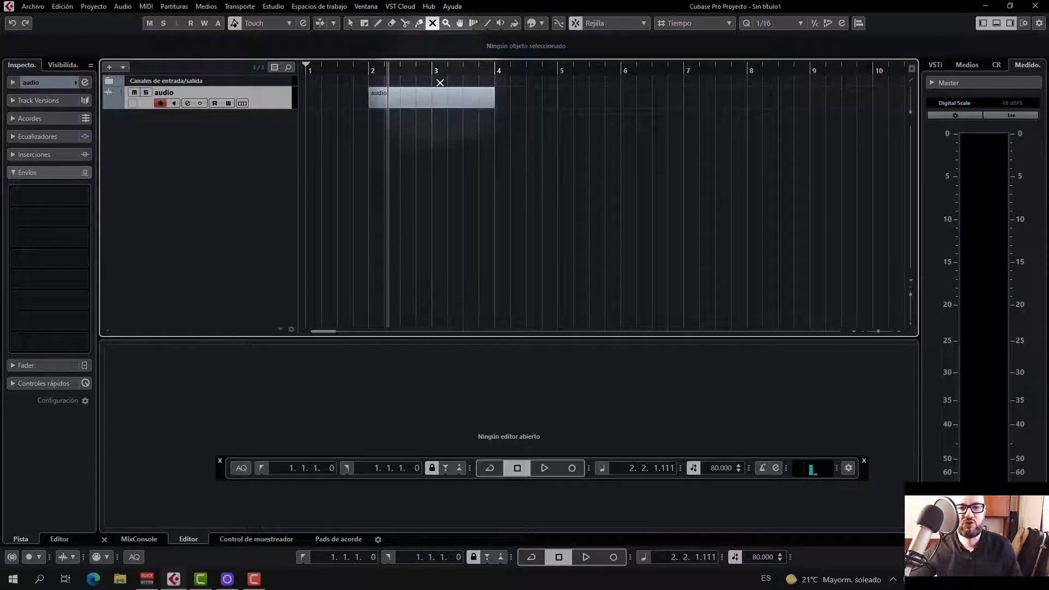
{"action": "left_click", "coordinate": [439, 94]}
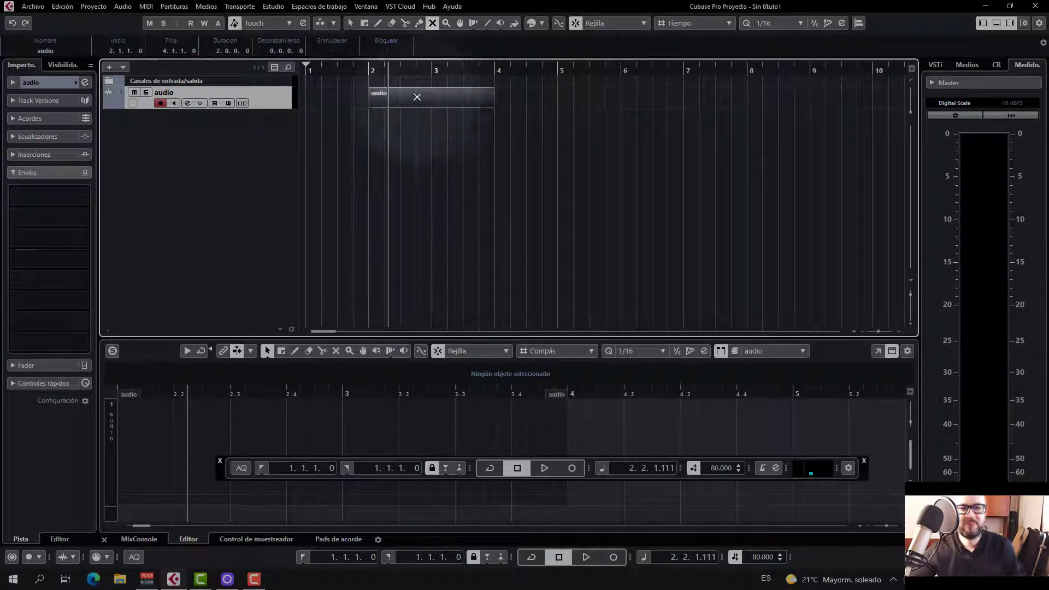
{"action": "left_click", "coordinate": [439, 95]}
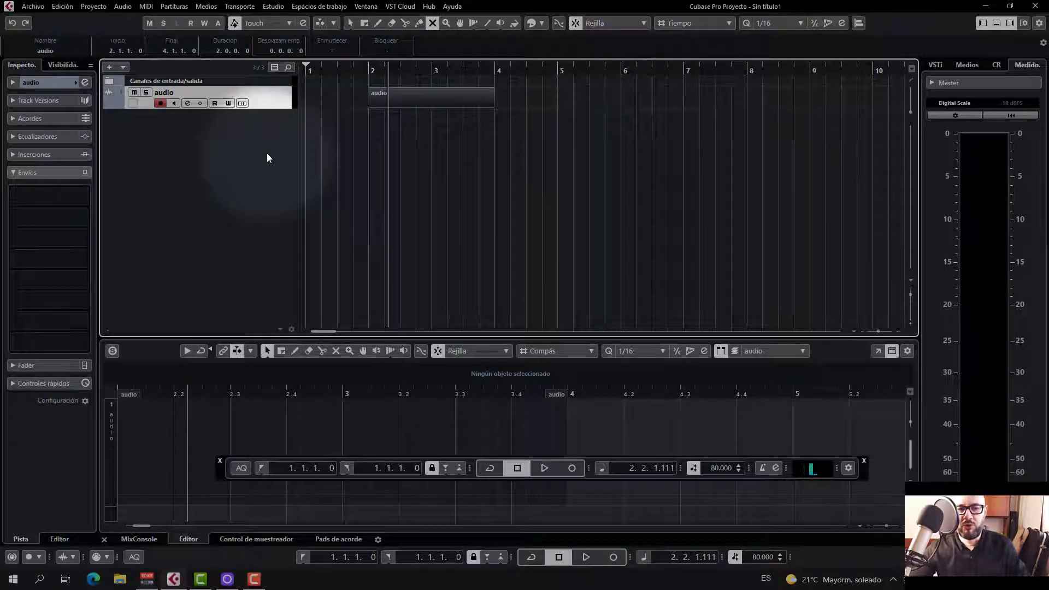
{"action": "left_click", "coordinate": [349, 24]}
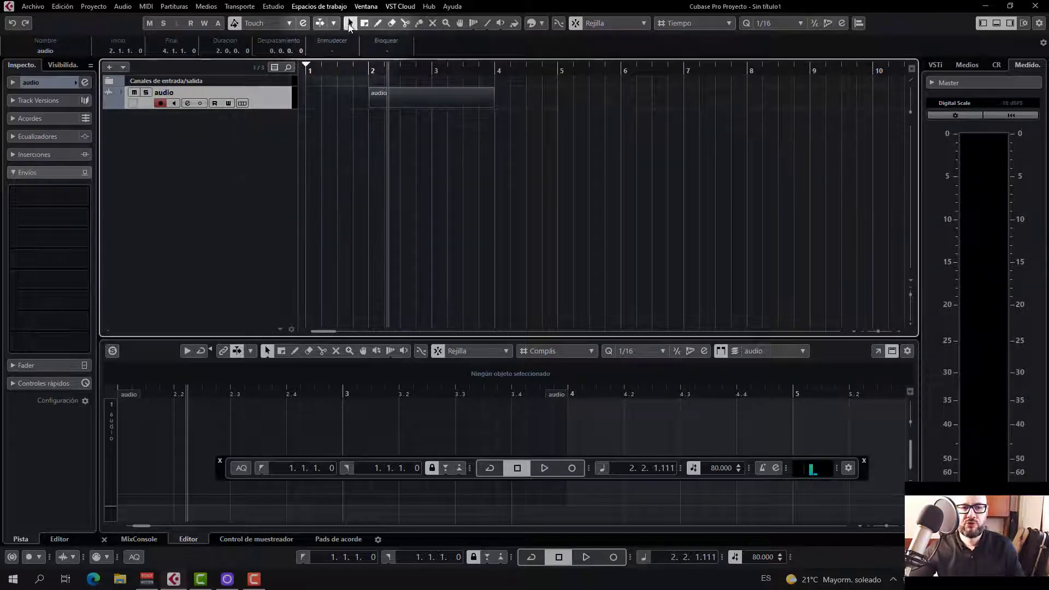
Add one instrument track using Kontakt, with its audio output routed to Stereo Out
{"action": "right_click", "coordinate": [199, 149]}
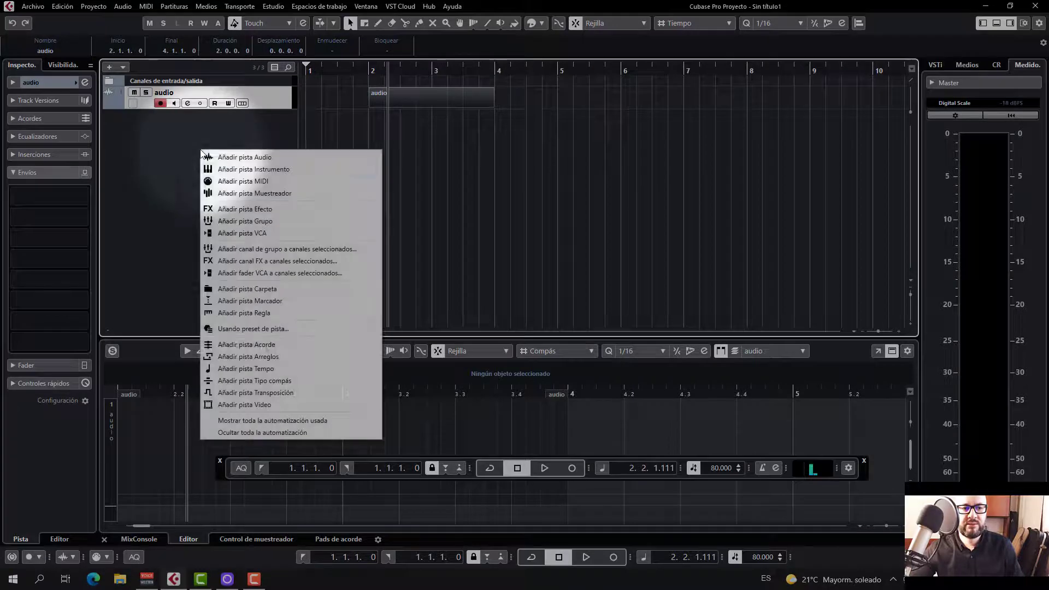
{"action": "left_click", "coordinate": [244, 169]}
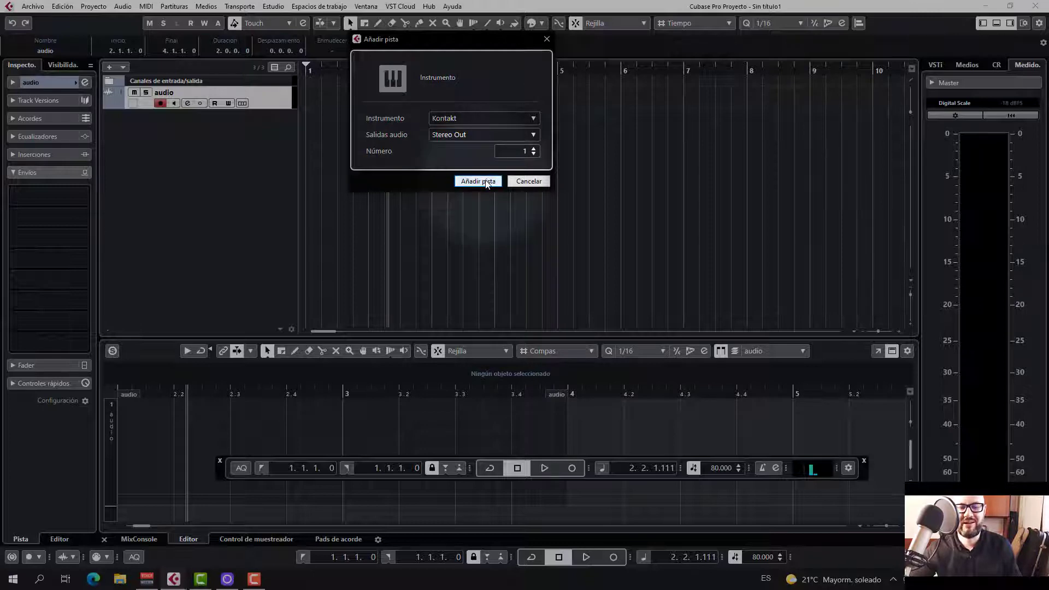
{"action": "left_click", "coordinate": [533, 135]}
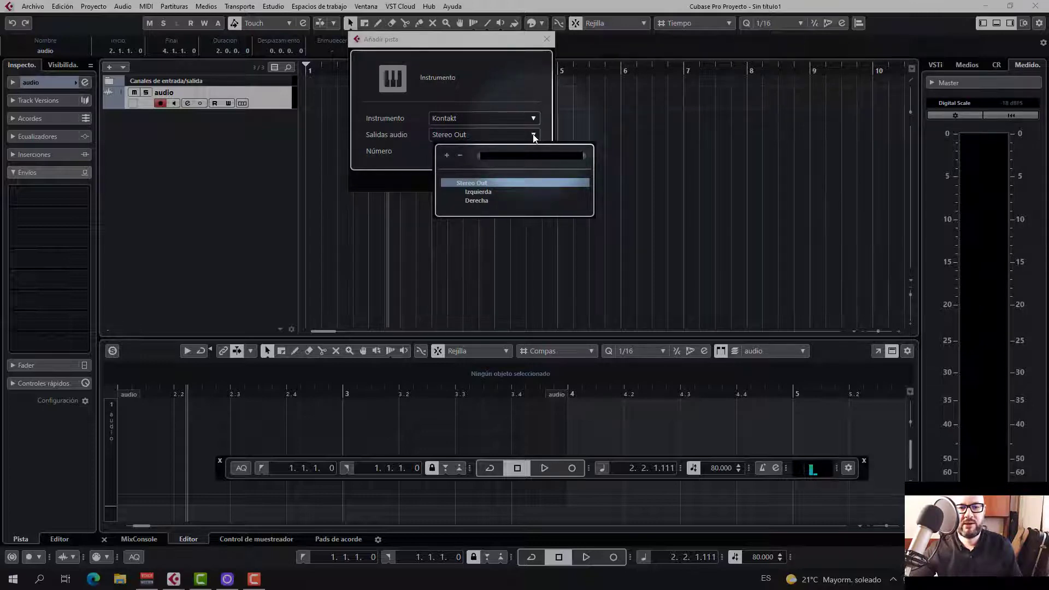
{"action": "left_click", "coordinate": [530, 134]}
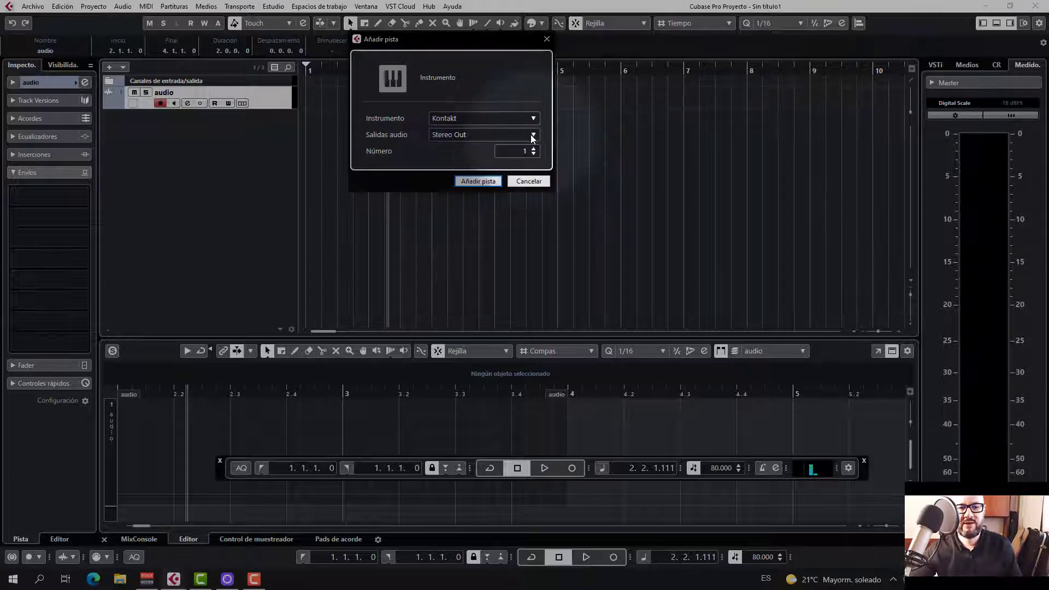
{"action": "left_click", "coordinate": [487, 182]}
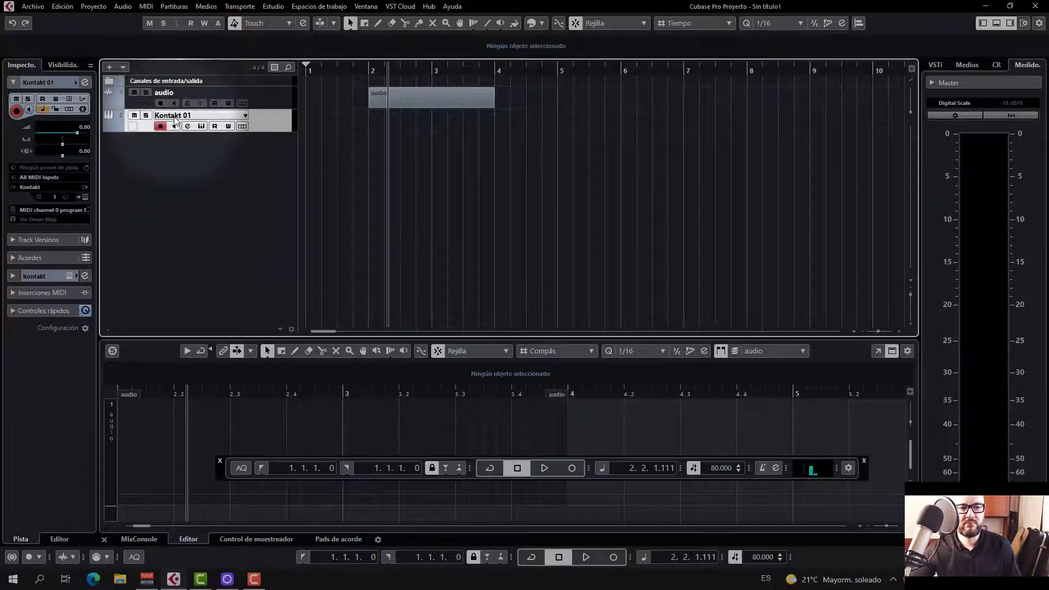
Rename the new Kontakt instrument track "teclado"
{"action": "double_click", "coordinate": [173, 116]}
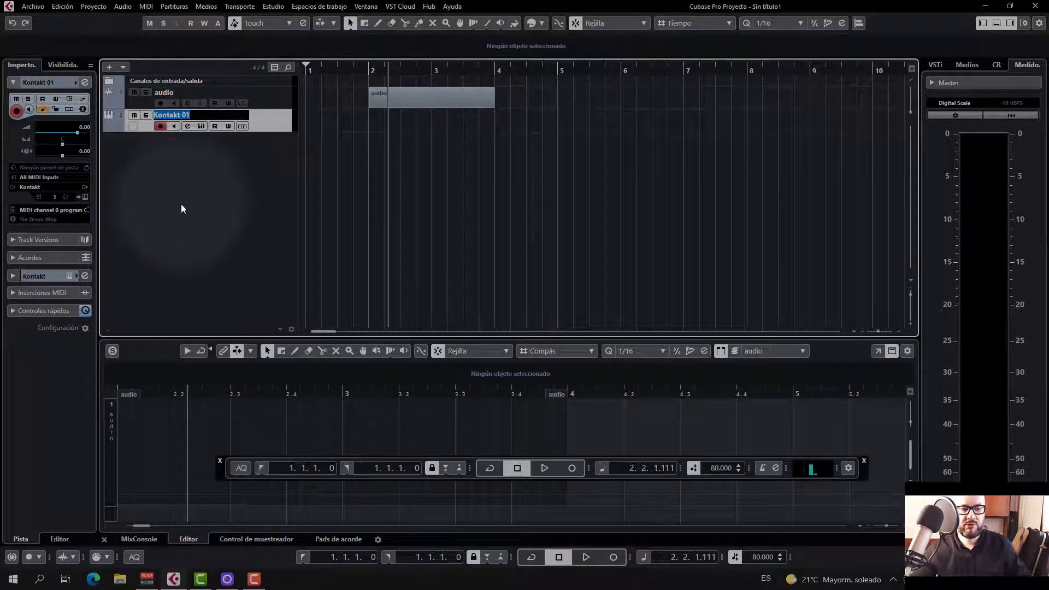
{"action": "type", "text": "teclado"}
{"action": "key", "text": "Return"}
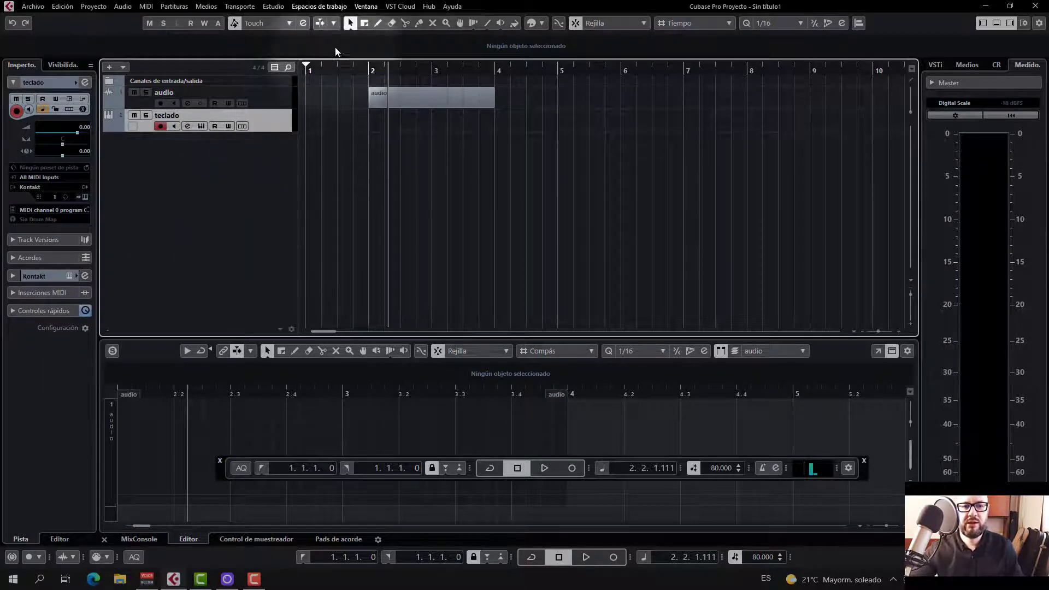
Draw a MIDI part on the teclado track from bar 2 to bar 4 and fill it with eight 1/16 notes between 2.3 and 3.4
{"action": "left_click", "coordinate": [378, 24]}
{"action": "left_click_drag", "start_coordinate": [371, 120], "coordinate": [495, 121]}
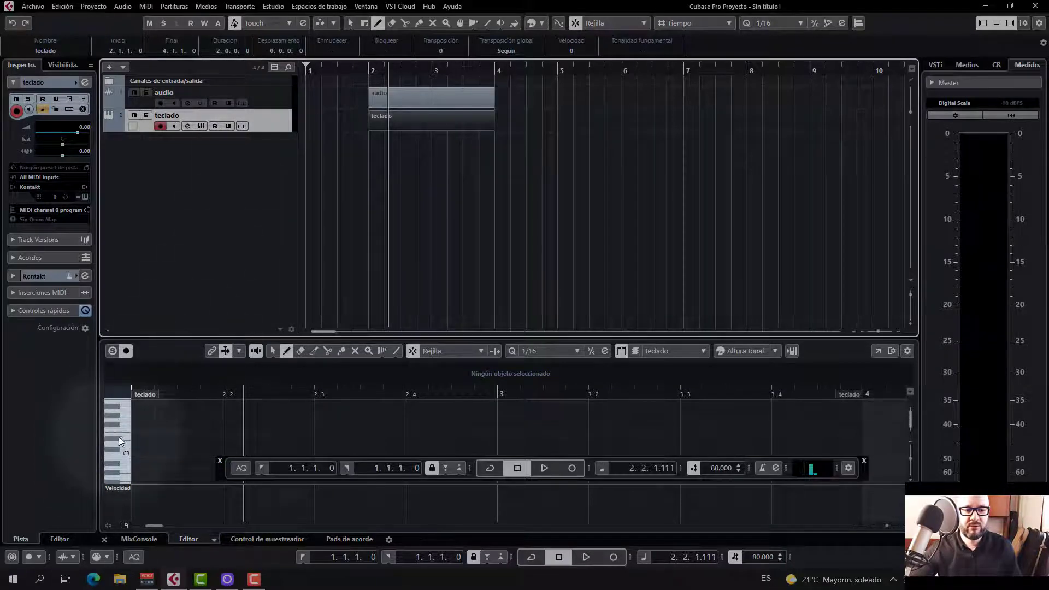
{"action": "left_click", "coordinate": [322, 436]}
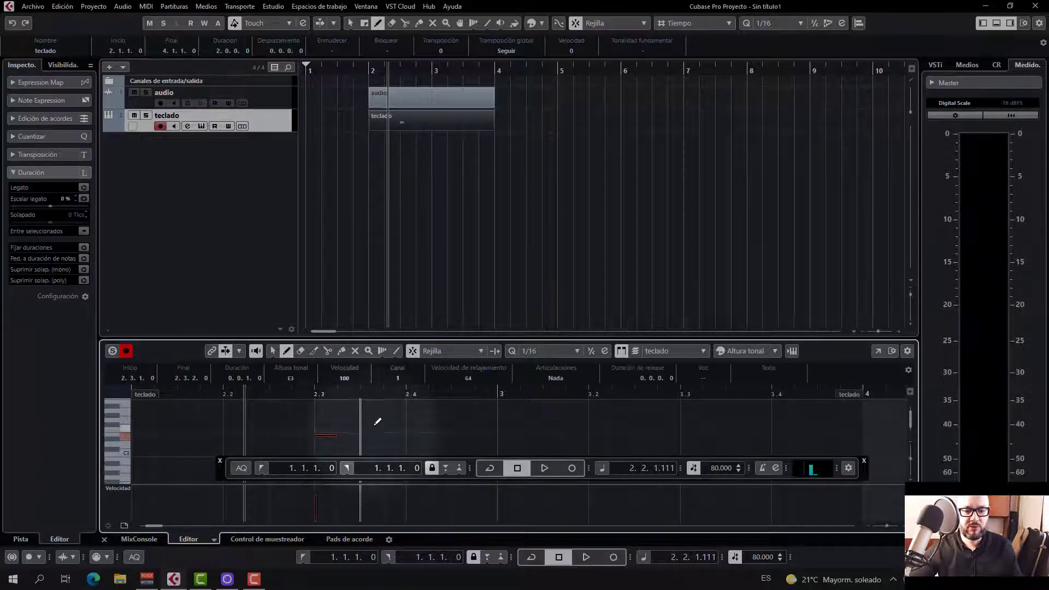
{"action": "left_click", "coordinate": [372, 424]}
{"action": "left_click", "coordinate": [439, 424]}
{"action": "left_click", "coordinate": [486, 415]}
{"action": "left_click", "coordinate": [533, 419]}
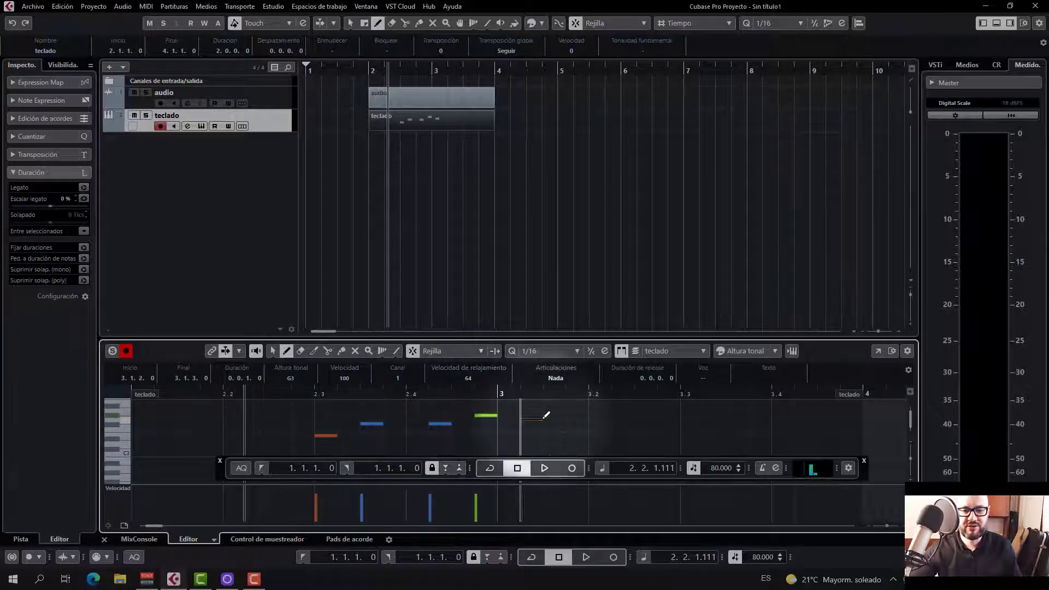
{"action": "left_click", "coordinate": [601, 423]}
{"action": "left_click", "coordinate": [786, 424]}
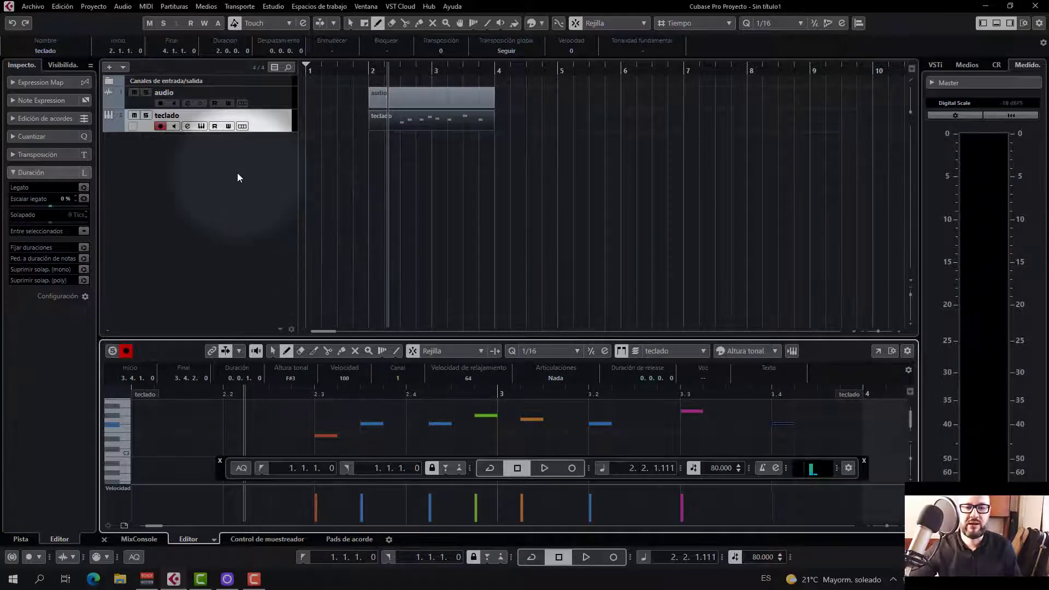
{"action": "left_click", "coordinate": [221, 173]}
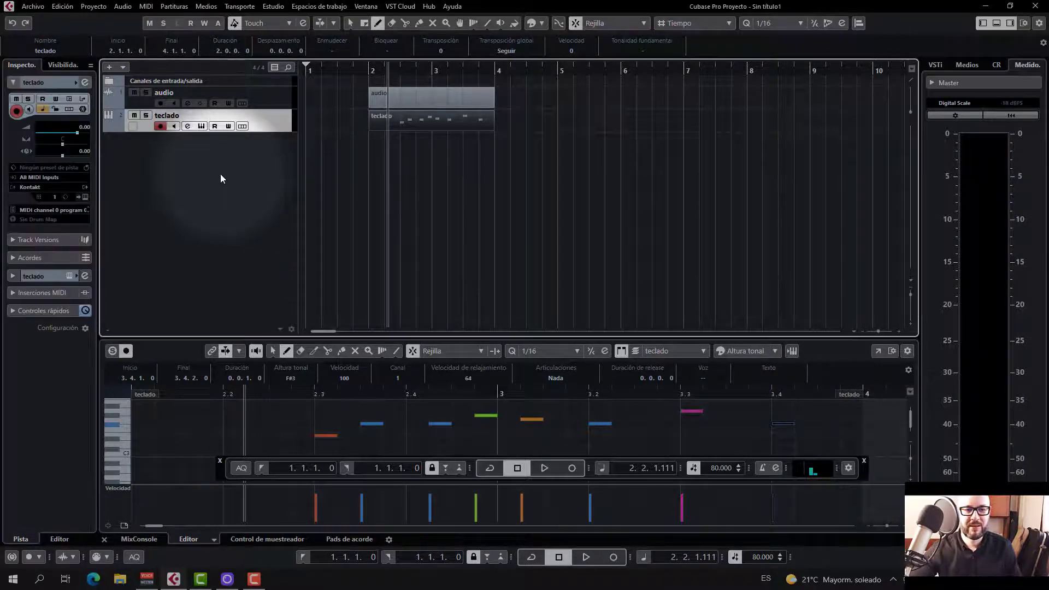
Add one mono effect track named "delay" with H-Delay Stereo, routed to Stereo Out and created inside the folder
{"action": "right_click", "coordinate": [206, 161]}
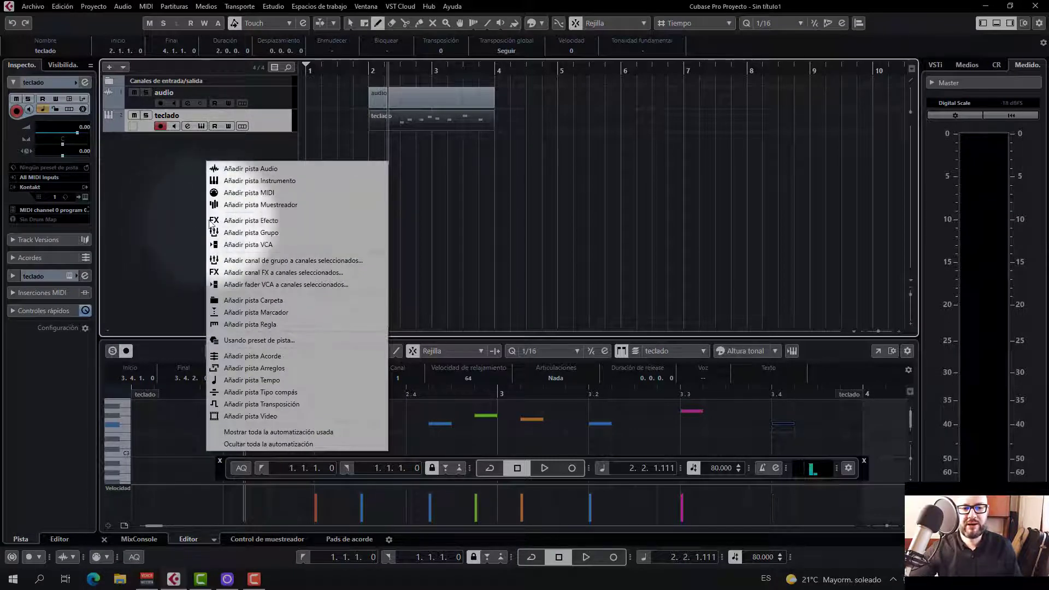
{"action": "left_click", "coordinate": [236, 220]}
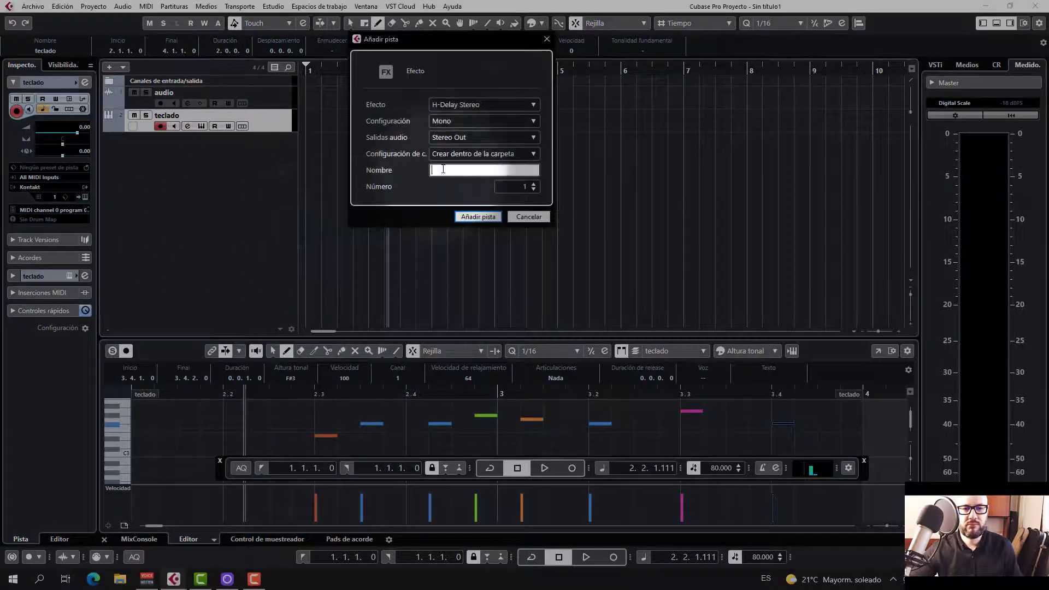
{"action": "left_click", "coordinate": [534, 104]}
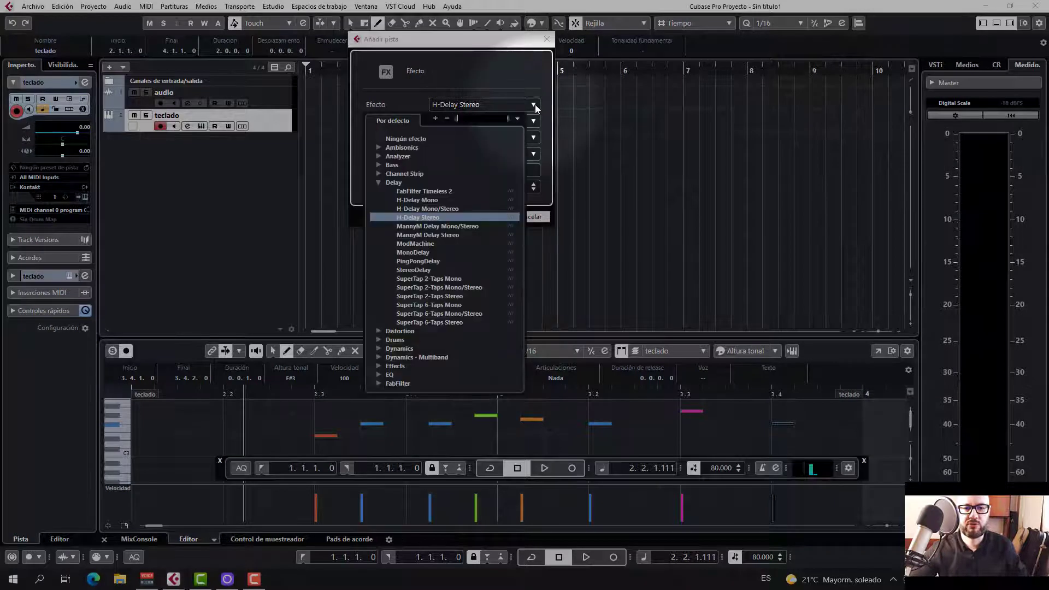
{"action": "left_click", "coordinate": [429, 217]}
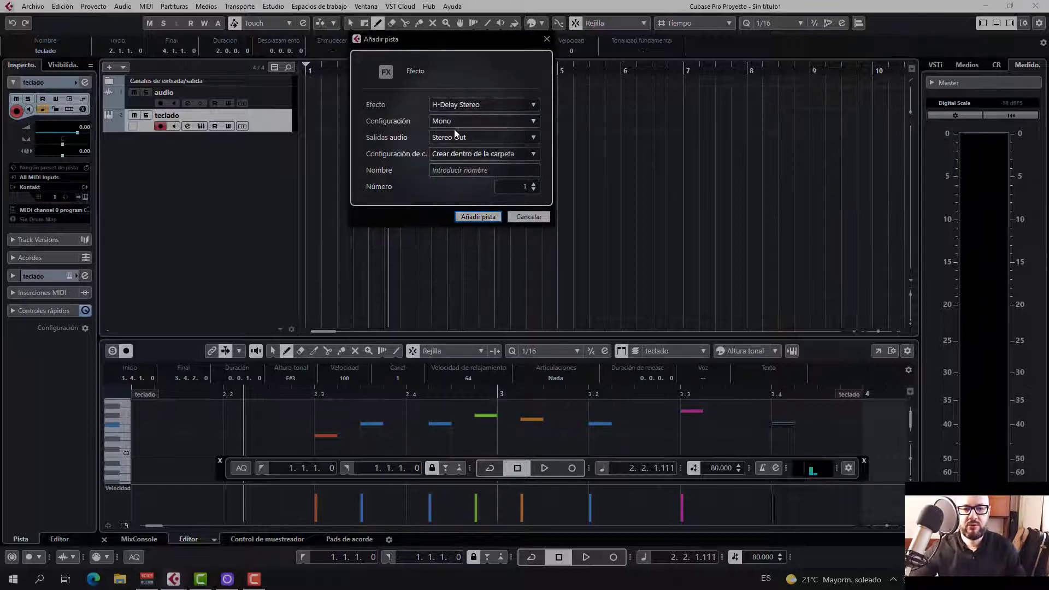
{"action": "left_click", "coordinate": [473, 121]}
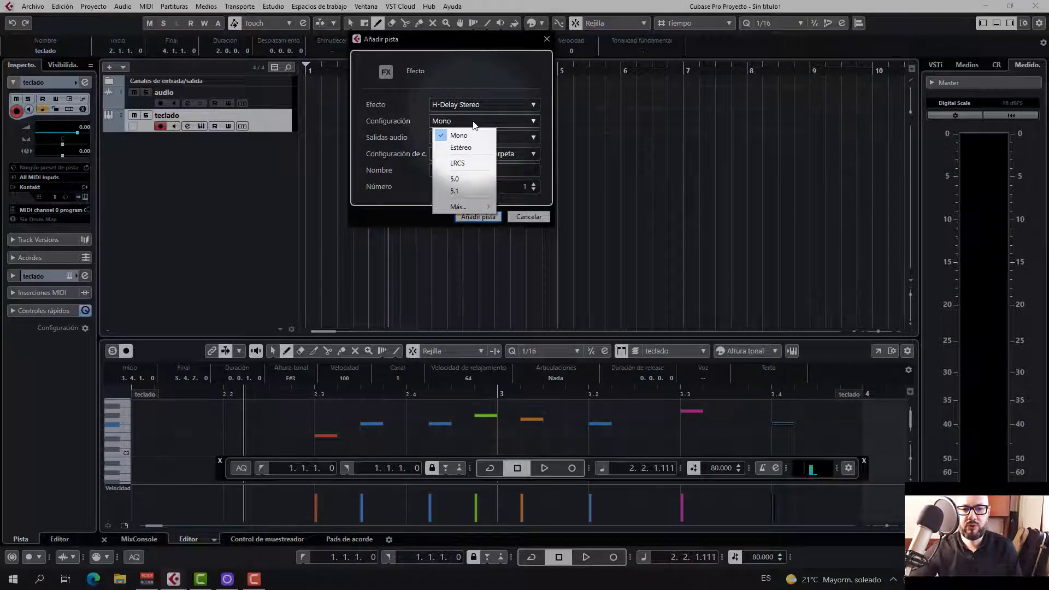
{"action": "left_click", "coordinate": [473, 120]}
{"action": "left_click", "coordinate": [464, 138]}
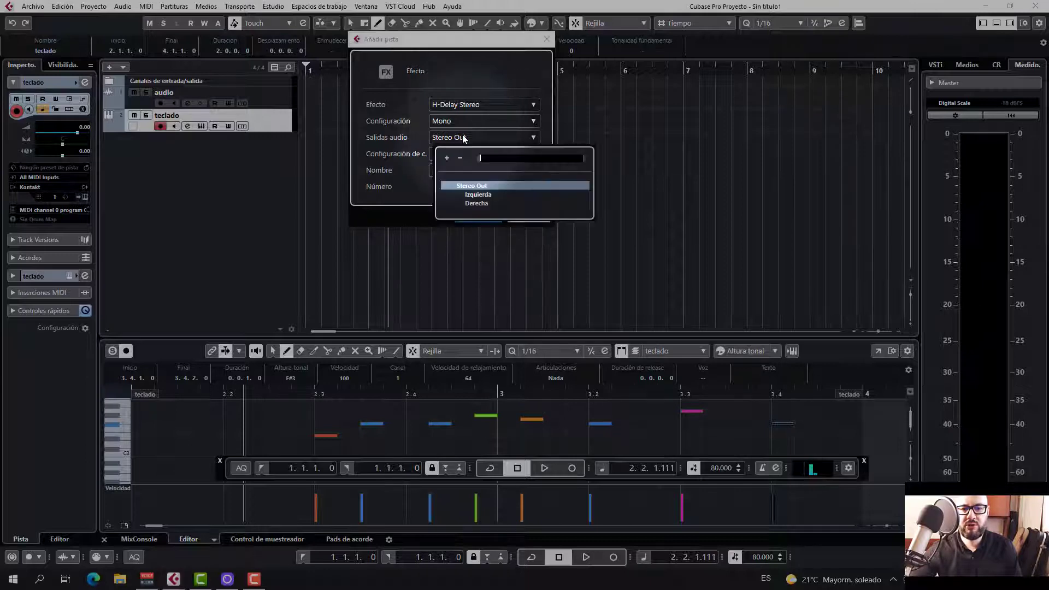
{"action": "left_click", "coordinate": [464, 138]}
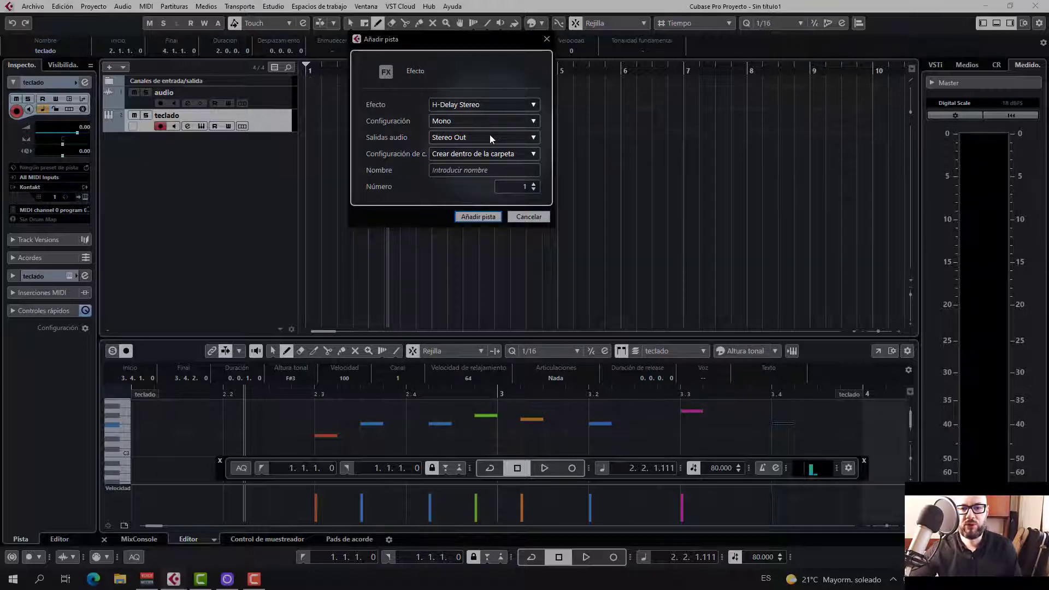
{"action": "left_click", "coordinate": [480, 169]}
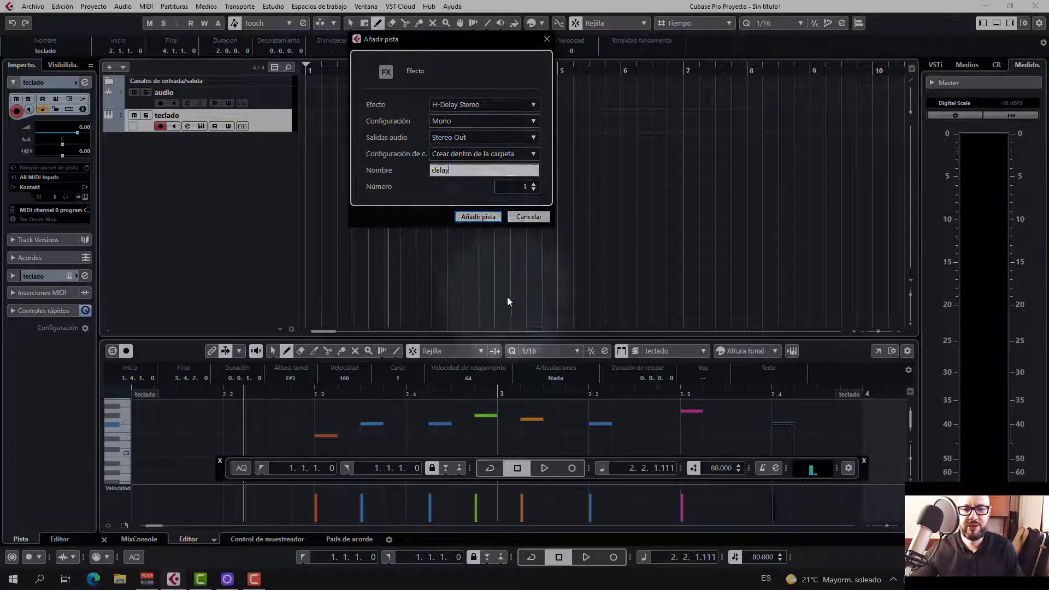
{"action": "left_click", "coordinate": [478, 216]}
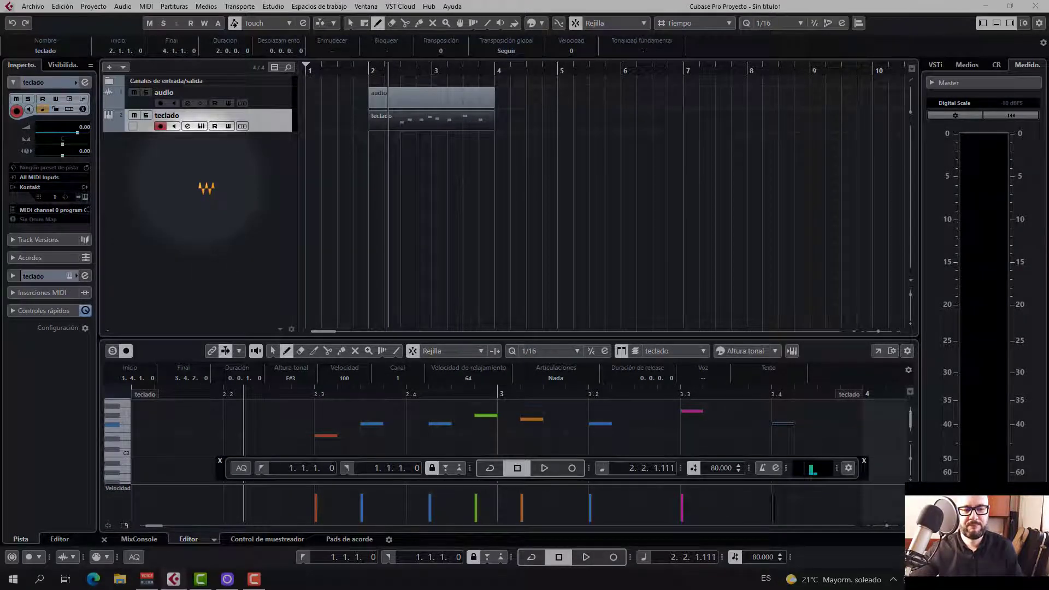
Add one group track named "grupo" with the Estéreo configuration, routed to Stereo Out and created inside the folder
{"action": "right_click", "coordinate": [158, 218]}
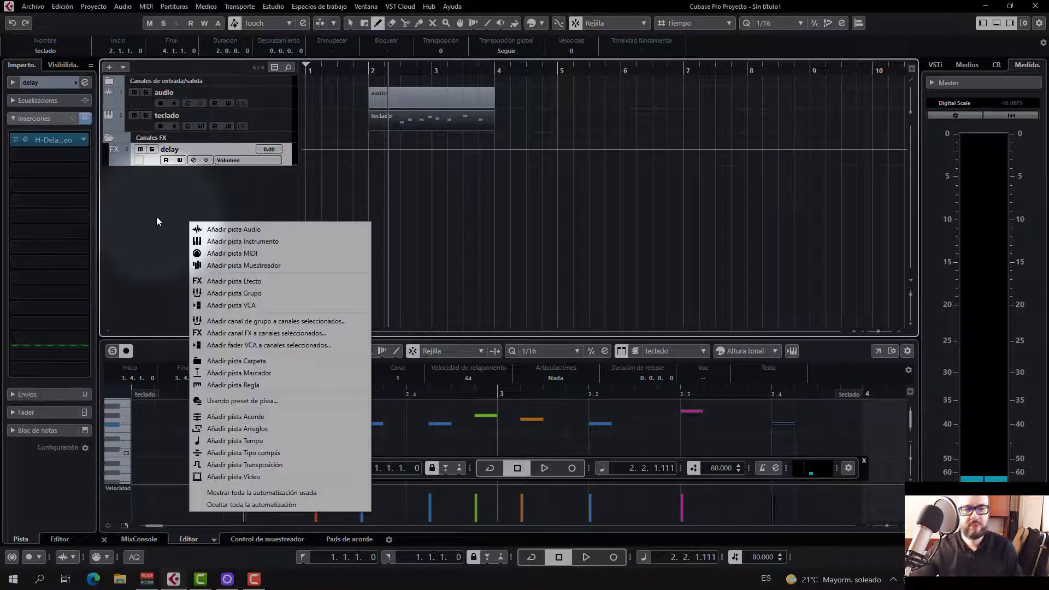
{"action": "left_click", "coordinate": [213, 294]}
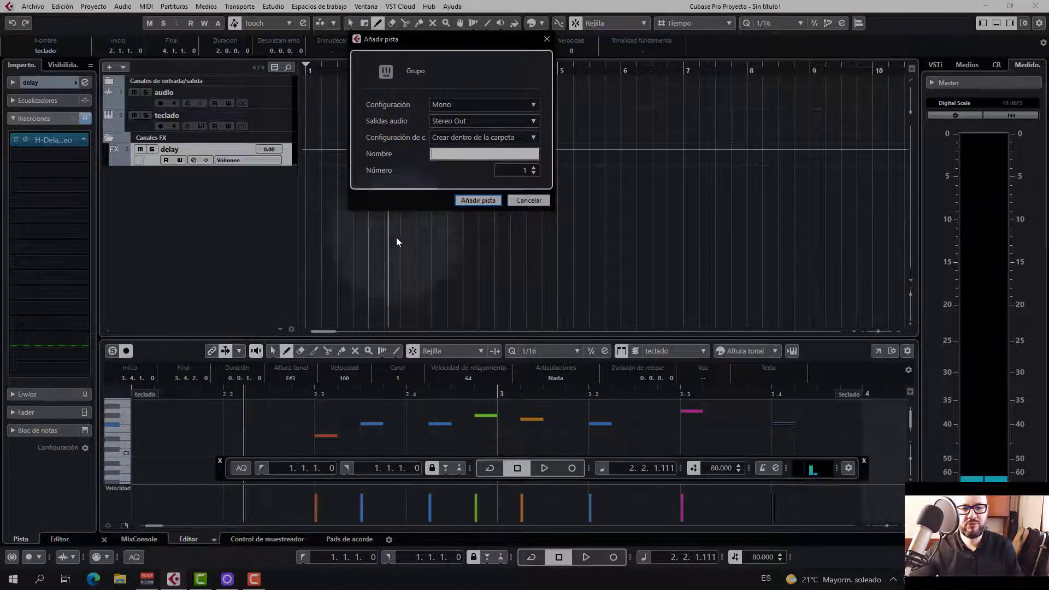
{"action": "type", "text": "grupo"}
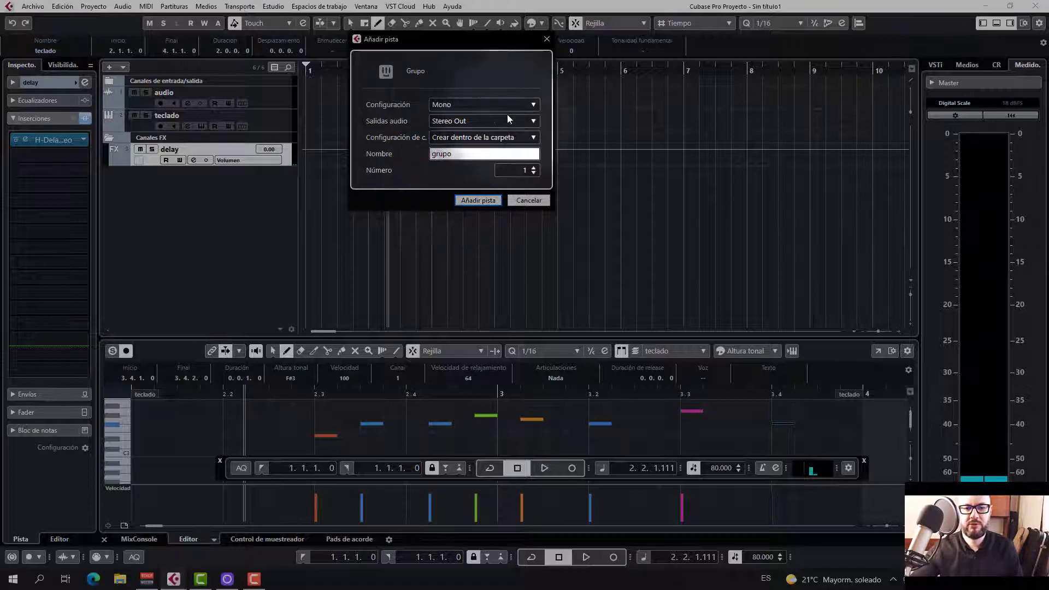
{"action": "left_click", "coordinate": [533, 104]}
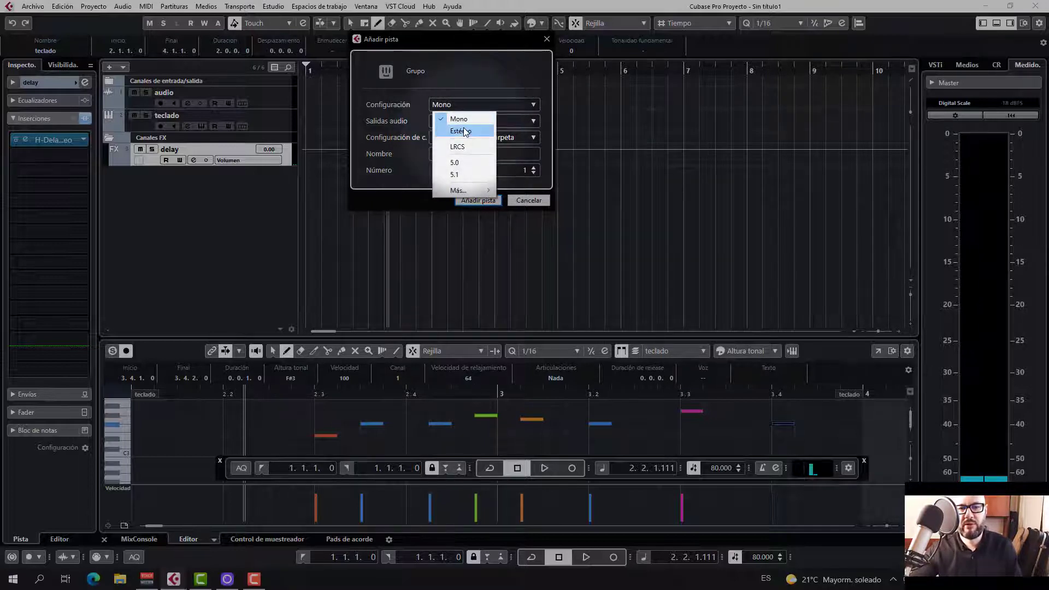
{"action": "left_click", "coordinate": [463, 123]}
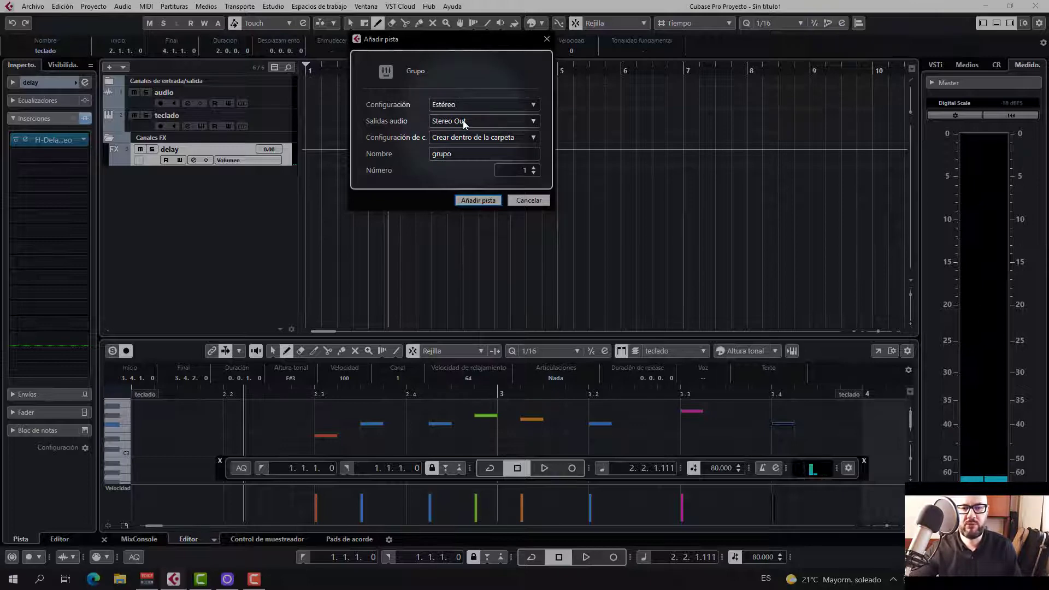
{"action": "key", "text": "Return"}
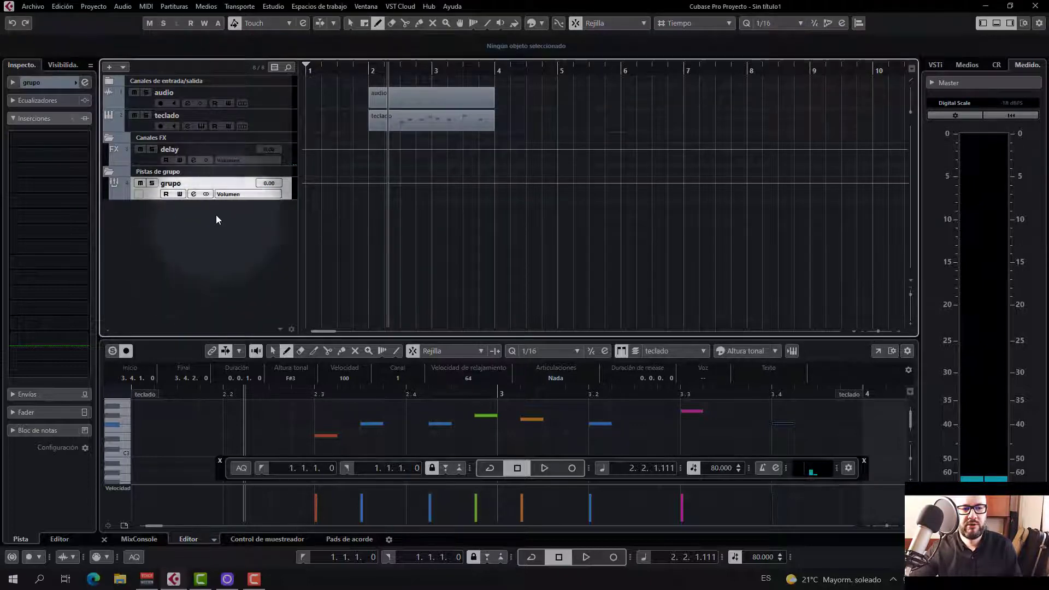
Add a send from the audio track to the grupo group channel in its first send slot
{"action": "left_click", "coordinate": [279, 98]}
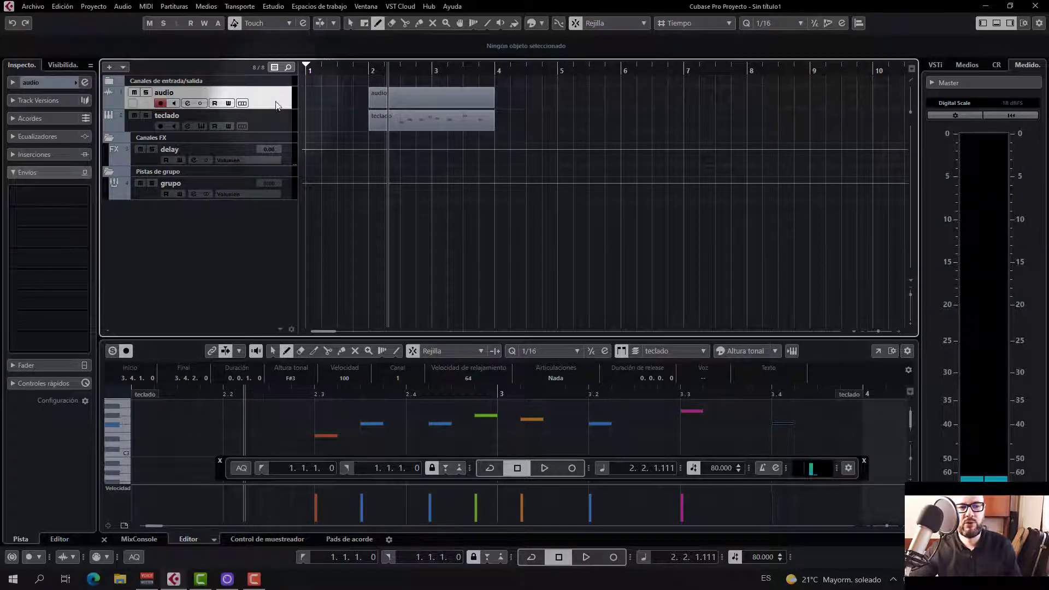
{"action": "left_click", "coordinate": [278, 123]}
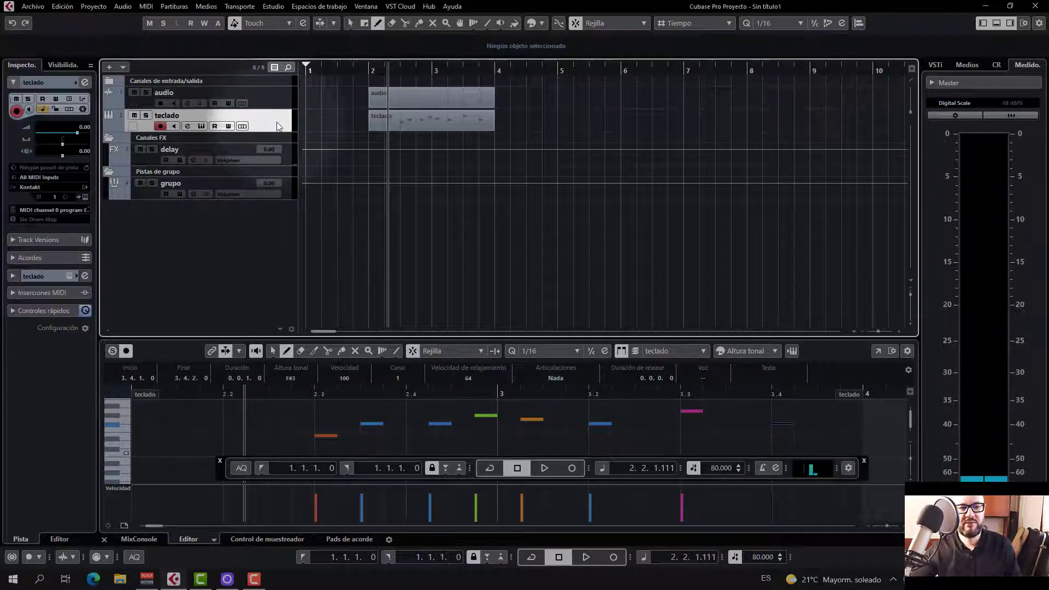
{"action": "left_click", "coordinate": [149, 196]}
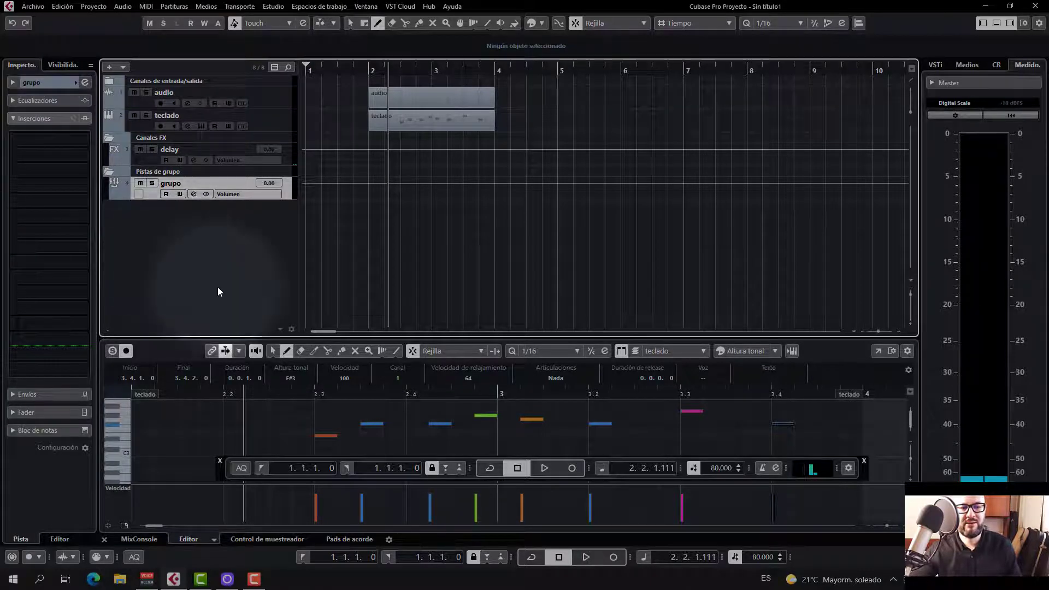
{"action": "left_click", "coordinate": [275, 98]}
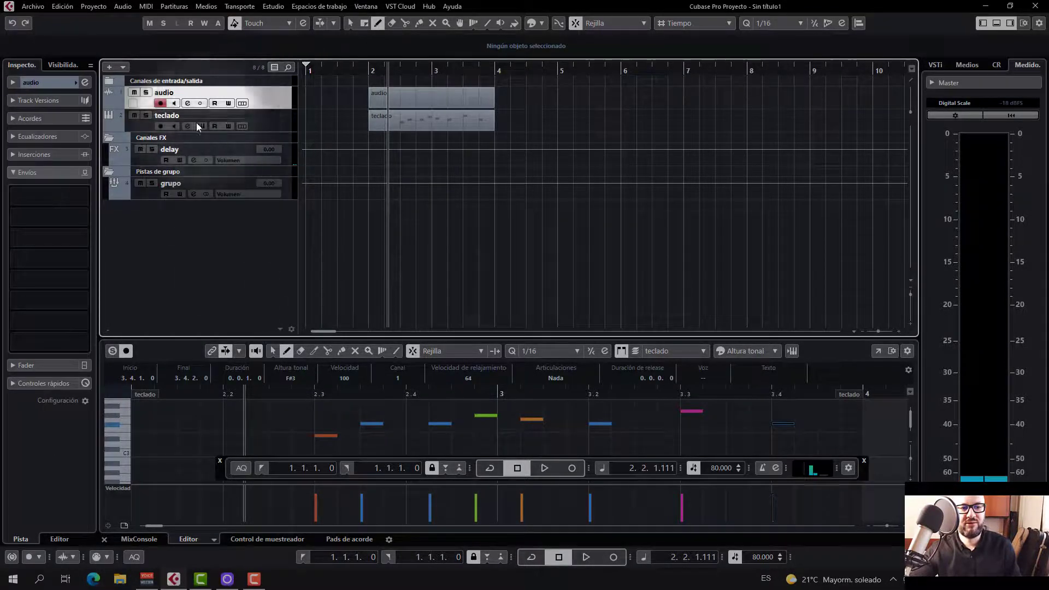
{"action": "left_click_drag", "start_coordinate": [75, 220], "coordinate": [33, 198]}
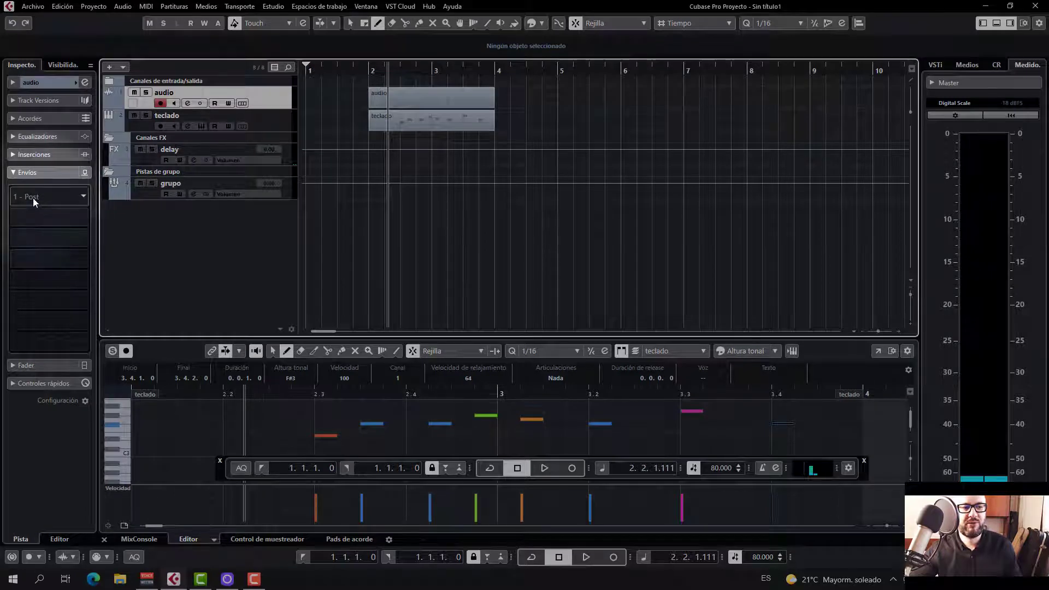
{"action": "left_click", "coordinate": [33, 197]}
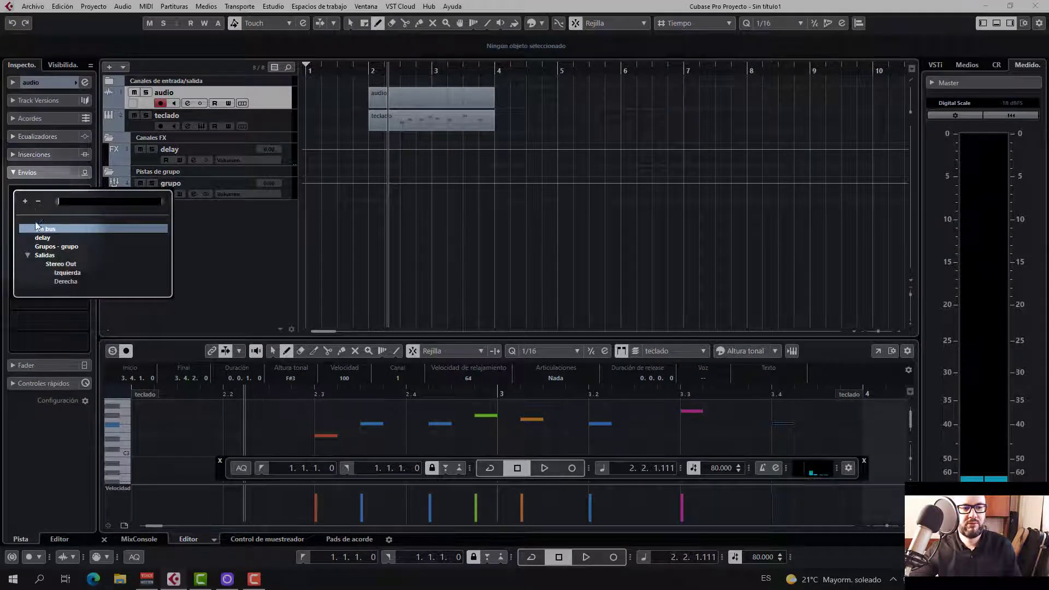
{"action": "left_click", "coordinate": [45, 246]}
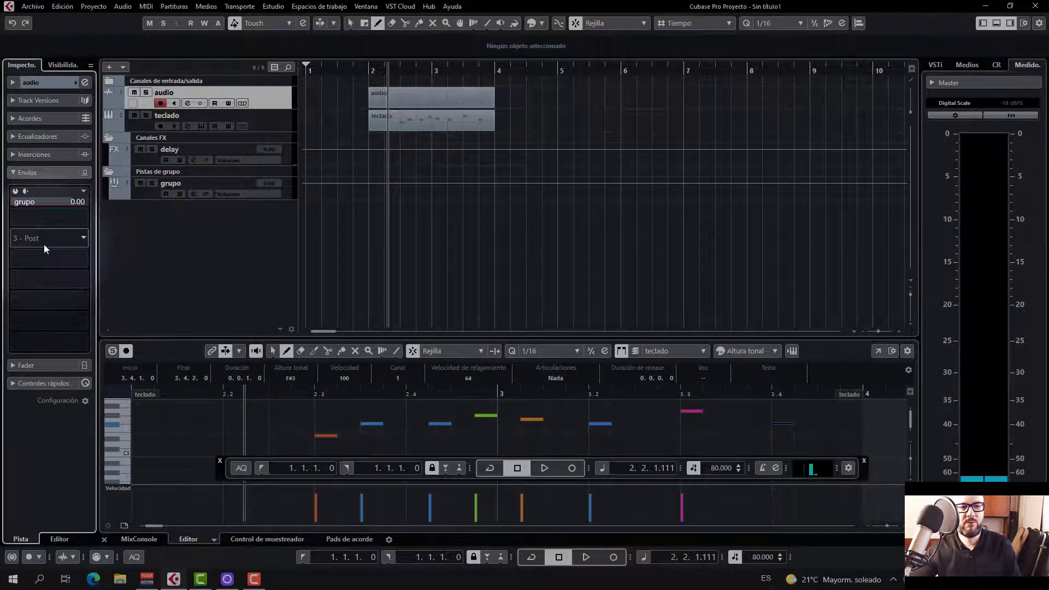
Add an audio send from the teclado instrument track to the grupo group channel in its first send slot
{"action": "left_click", "coordinate": [260, 125]}
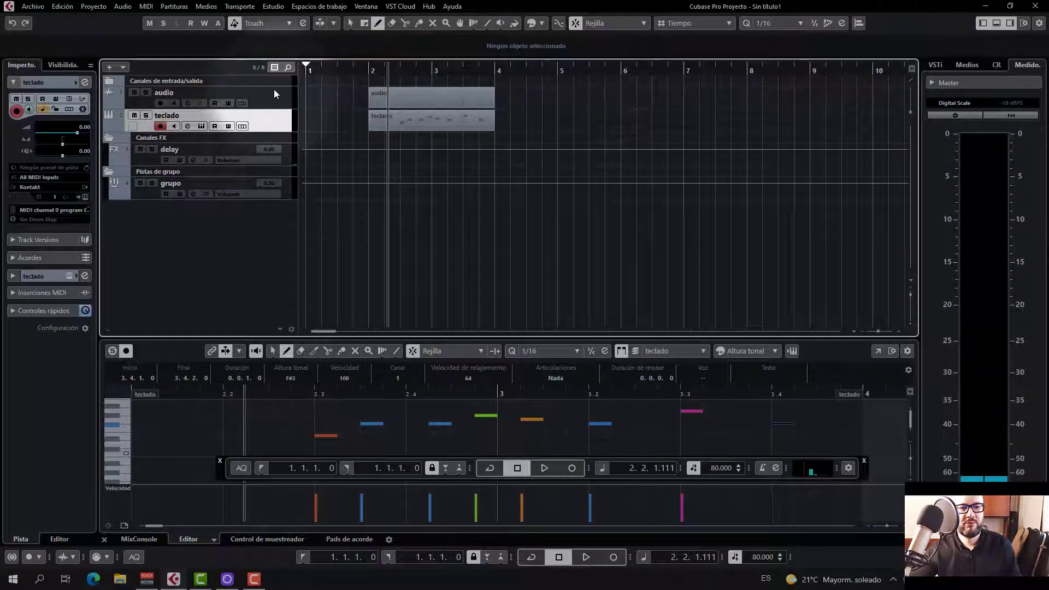
{"action": "left_click", "coordinate": [13, 275]}
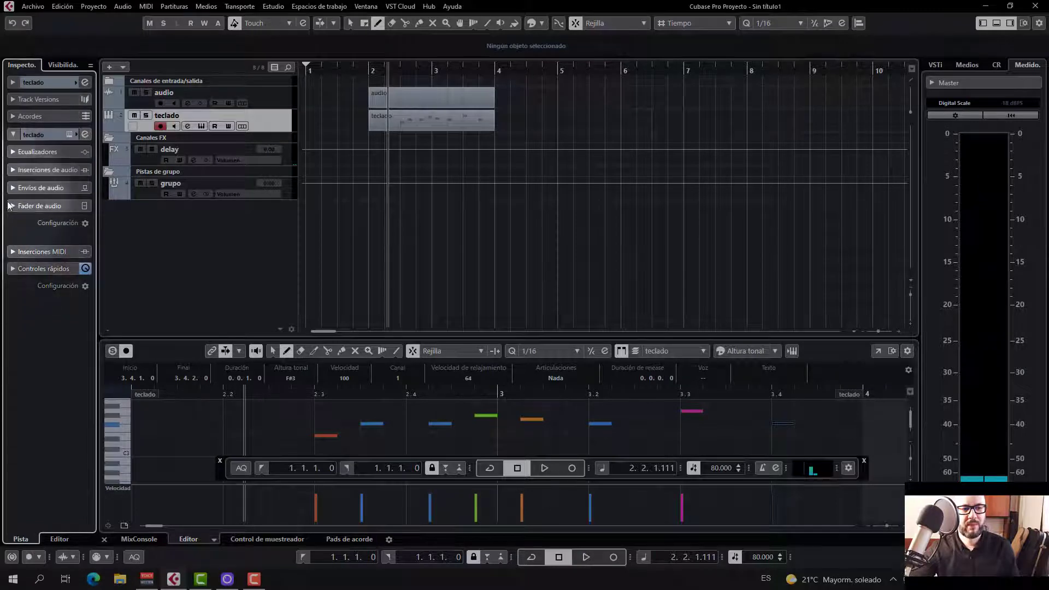
{"action": "left_click", "coordinate": [16, 188]}
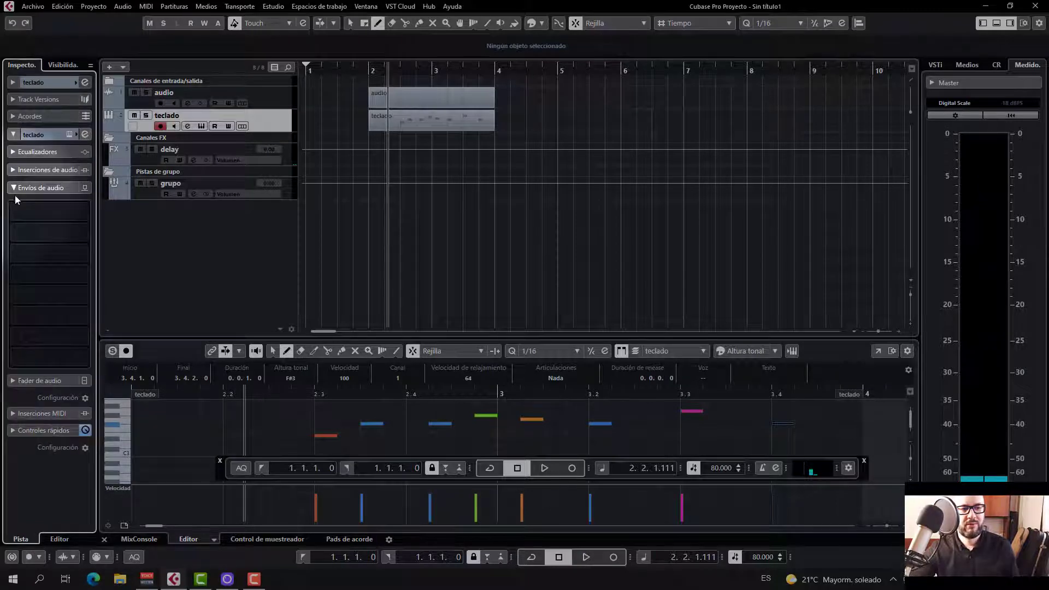
{"action": "left_click", "coordinate": [41, 212]}
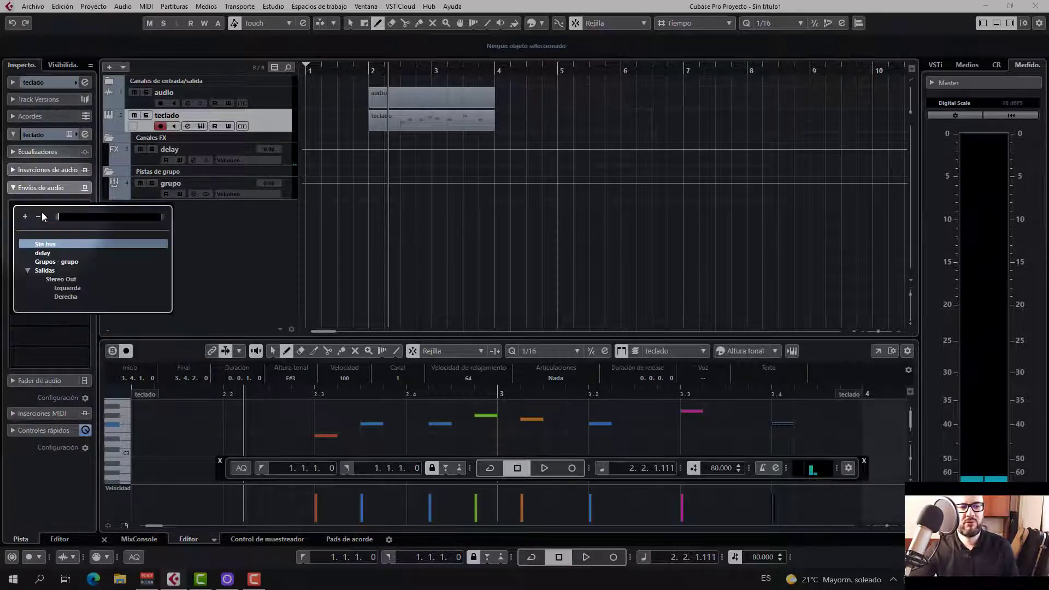
{"action": "left_click", "coordinate": [49, 262]}
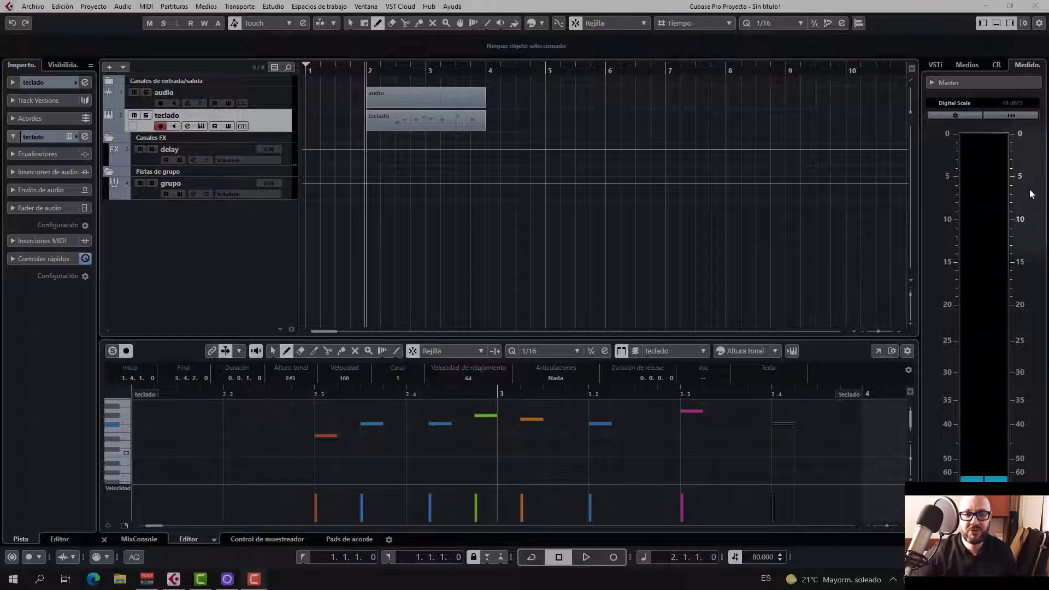
Show the floating transport panel and review the audio track's inserts and sends sections, leaving both collapsed
{"action": "left_click", "coordinate": [268, 95]}
{"action": "key", "text": "F2"}
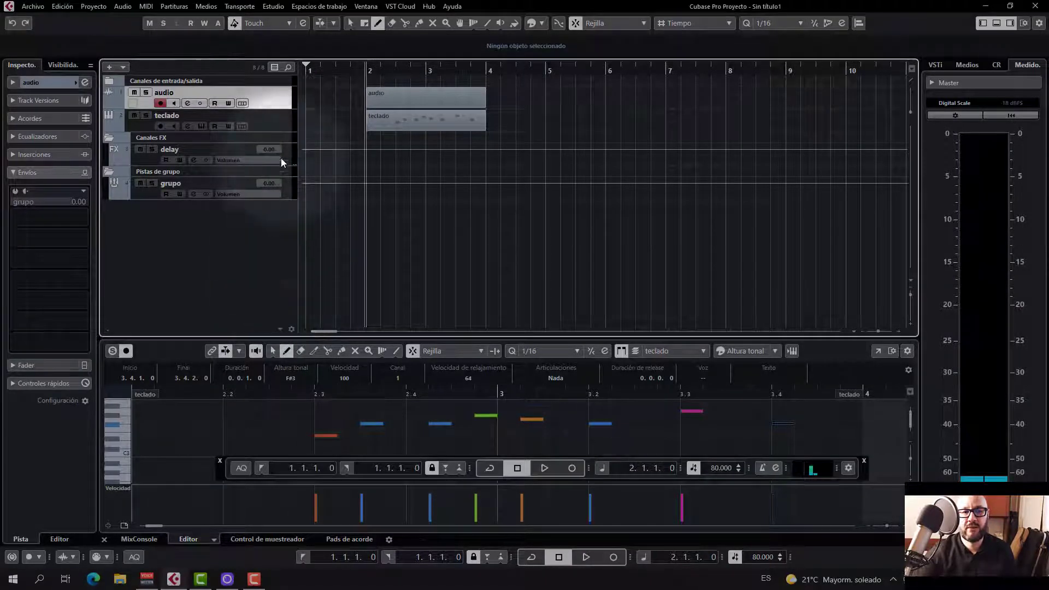
{"action": "left_click", "coordinate": [13, 155]}
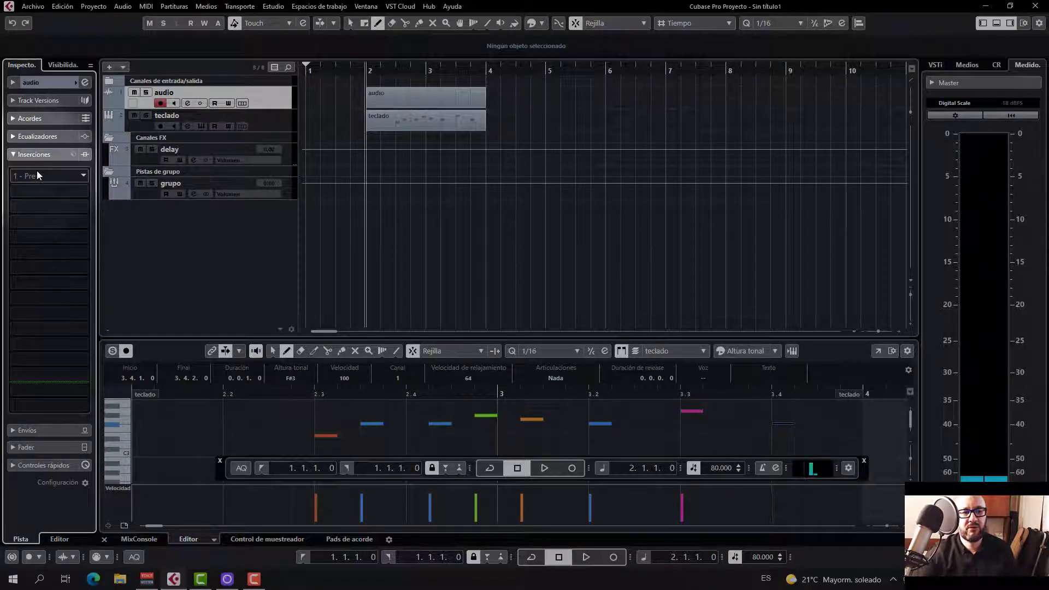
{"action": "left_click", "coordinate": [16, 155]}
{"action": "left_click", "coordinate": [14, 171]}
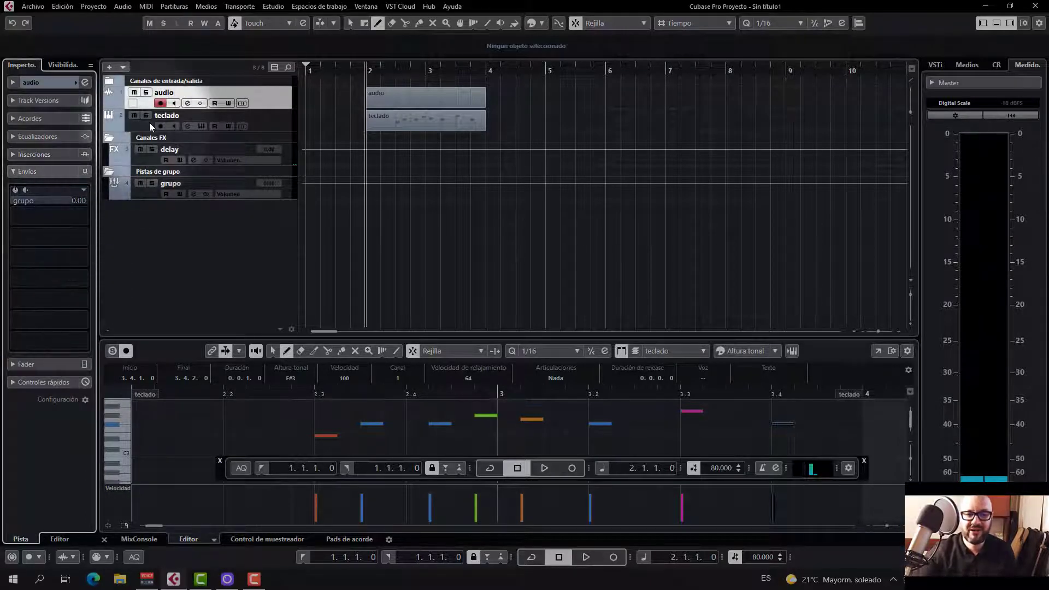
{"action": "left_click", "coordinate": [13, 173]}
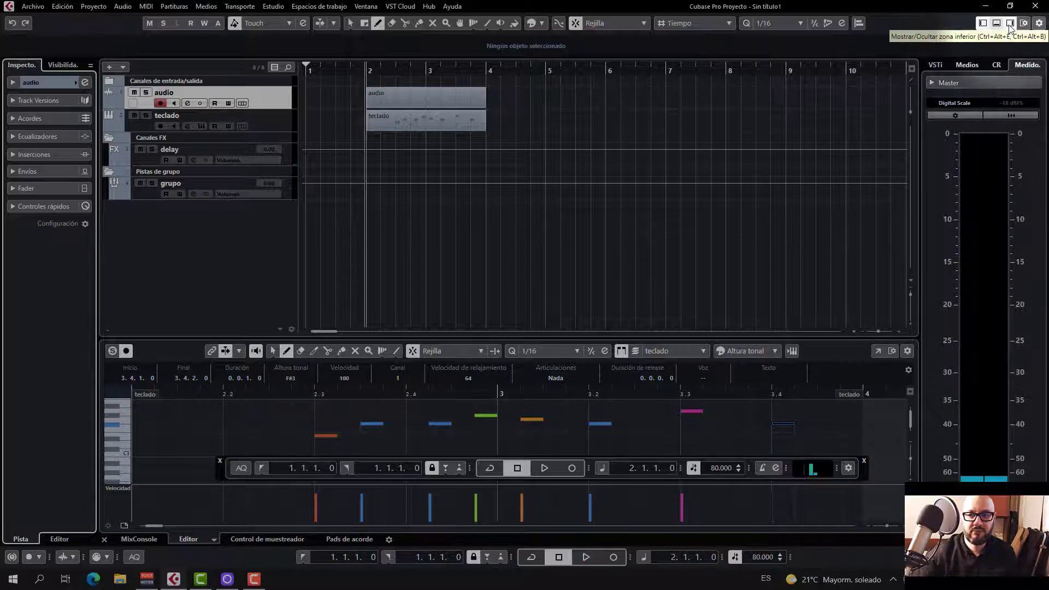
Hide and restore the left, right and lower zones of the project window one after another
{"action": "left_click", "coordinate": [983, 24]}
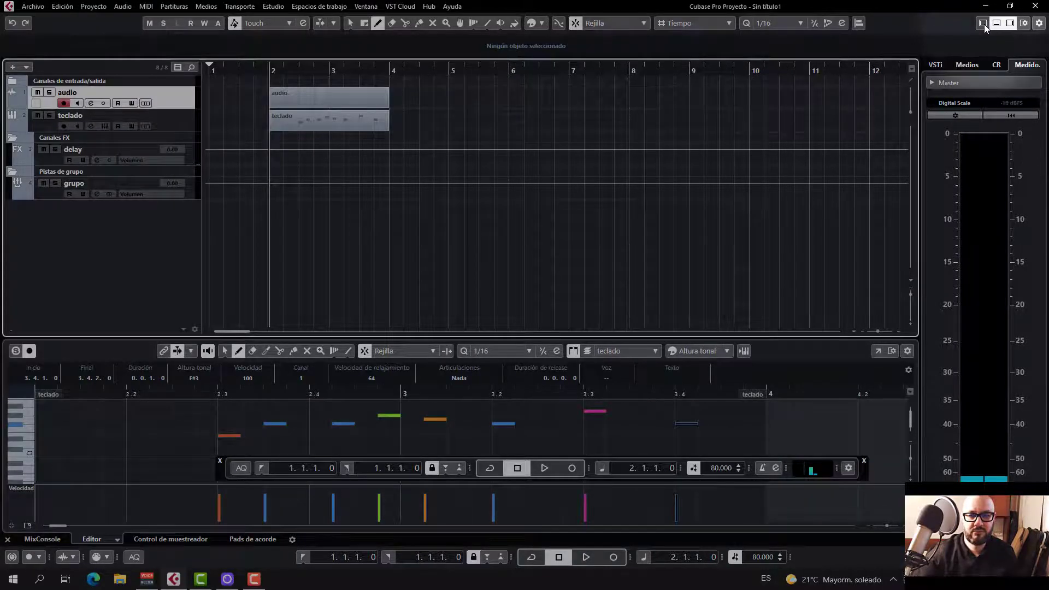
{"action": "left_click", "coordinate": [983, 23]}
{"action": "left_click", "coordinate": [1010, 24]}
{"action": "left_click", "coordinate": [1010, 24]}
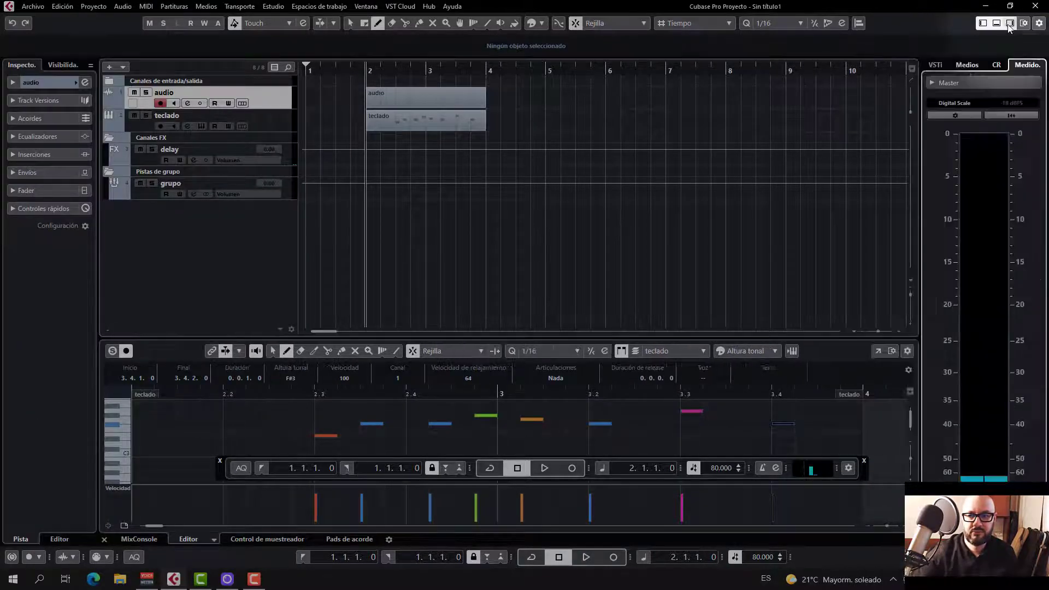
{"action": "left_click", "coordinate": [997, 24]}
{"action": "left_click", "coordinate": [997, 24]}
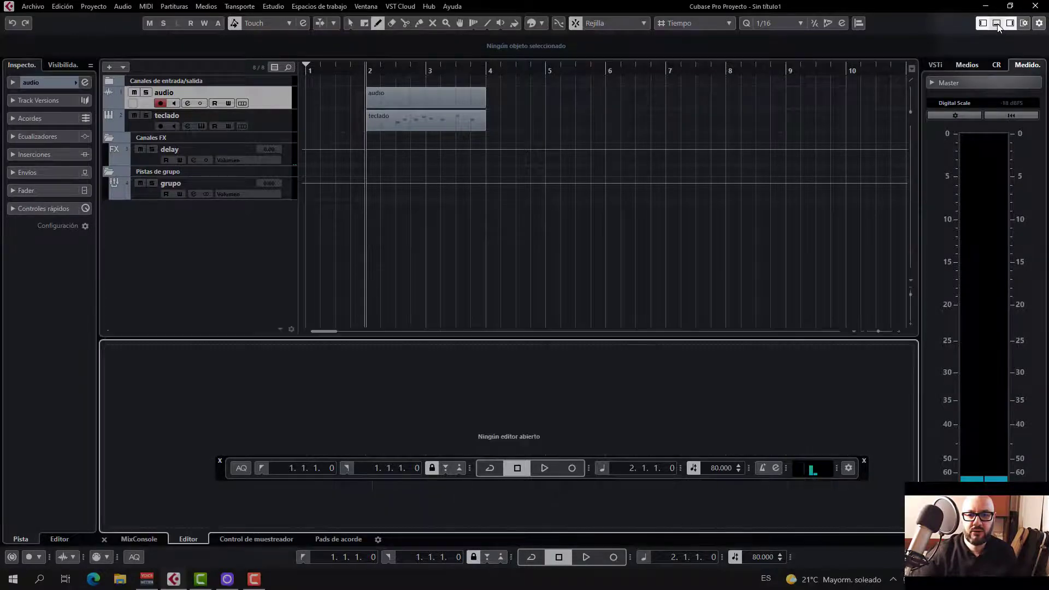
Draw a one-beat MIDI part at bar 3 on the teclado track, then undock its Key Editor into a separate window and dock it again
{"action": "left_click", "coordinate": [274, 124]}
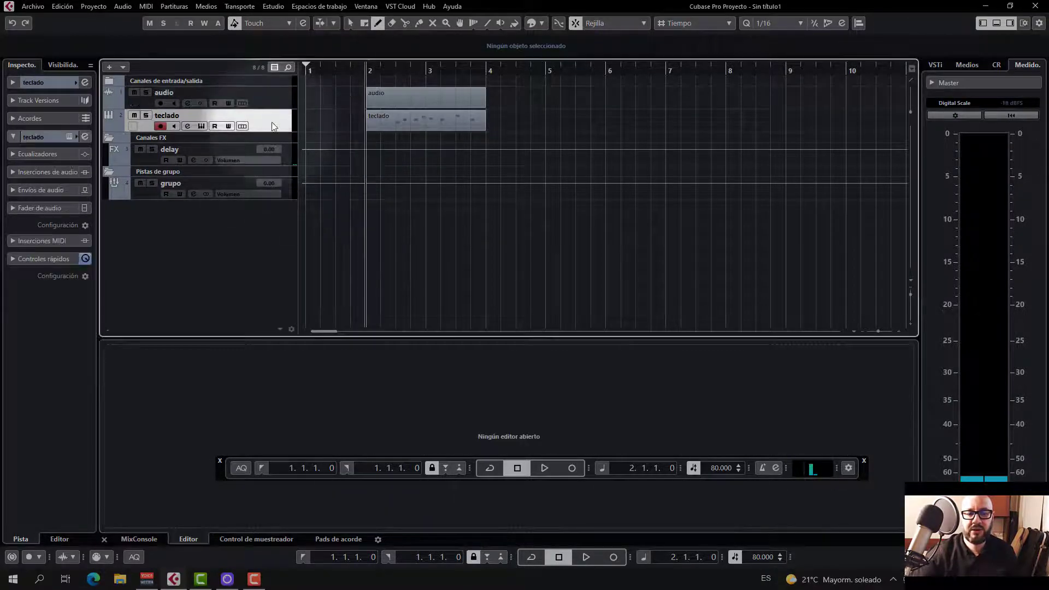
{"action": "left_click", "coordinate": [435, 119]}
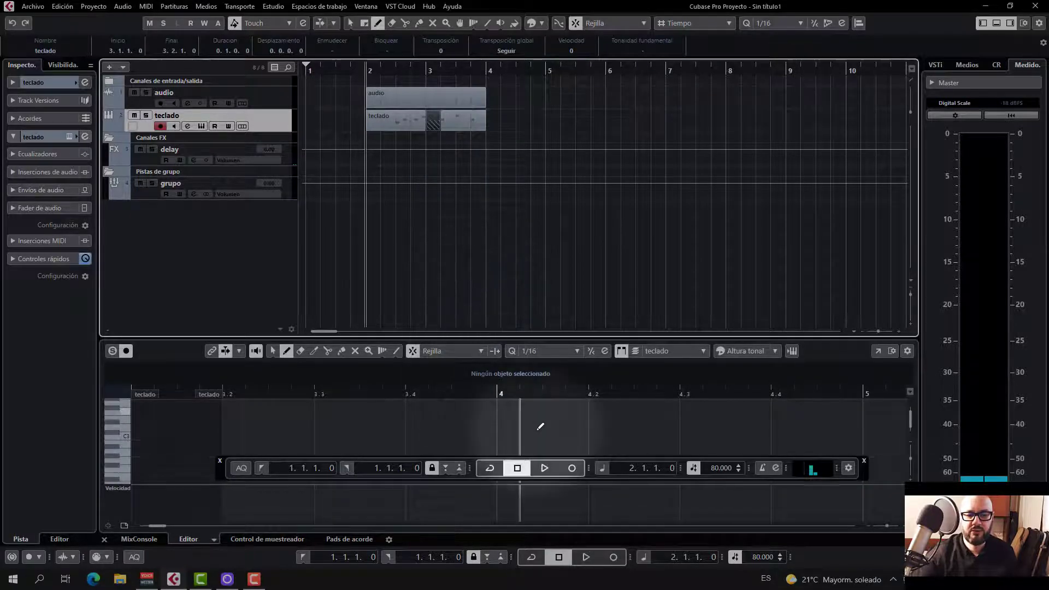
{"action": "left_click", "coordinate": [878, 350]}
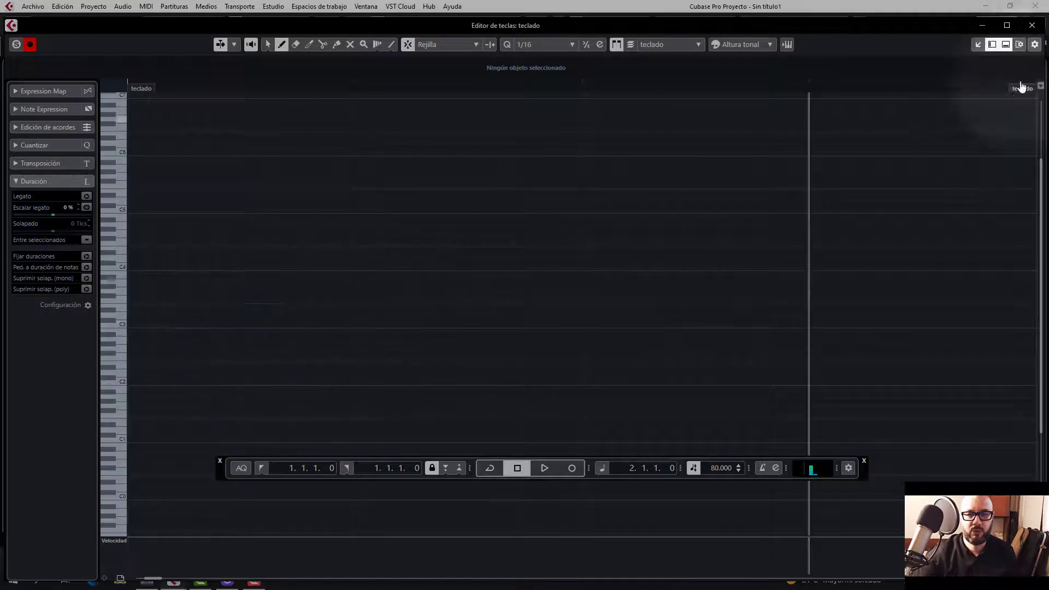
{"action": "left_click", "coordinate": [1005, 45]}
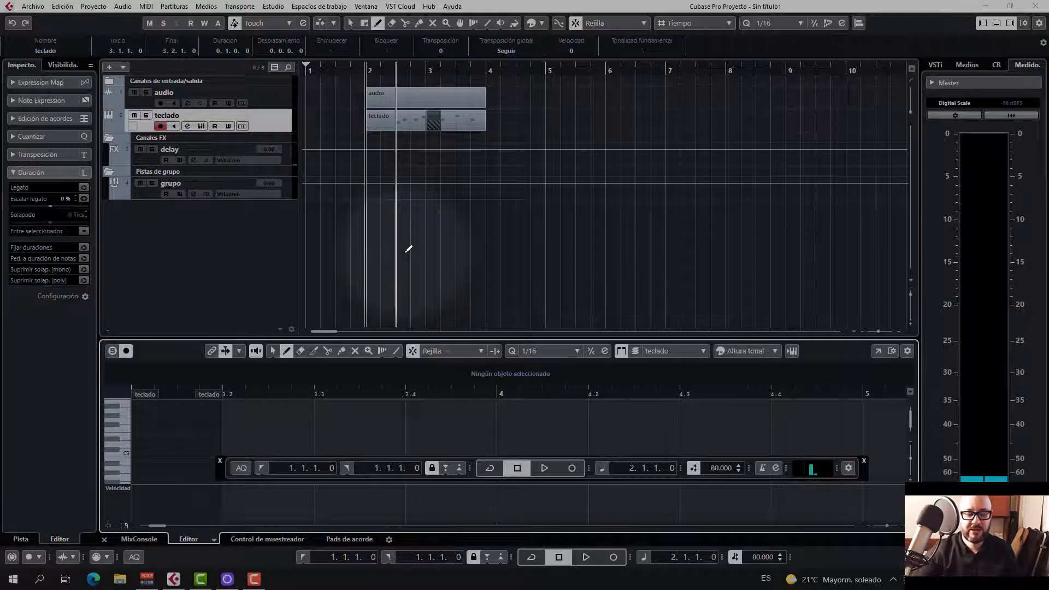
Open the MixConsole, expand the Inserts and Sends racks, and view the EQ rack before collapsing it again
{"action": "key", "text": "F3"}
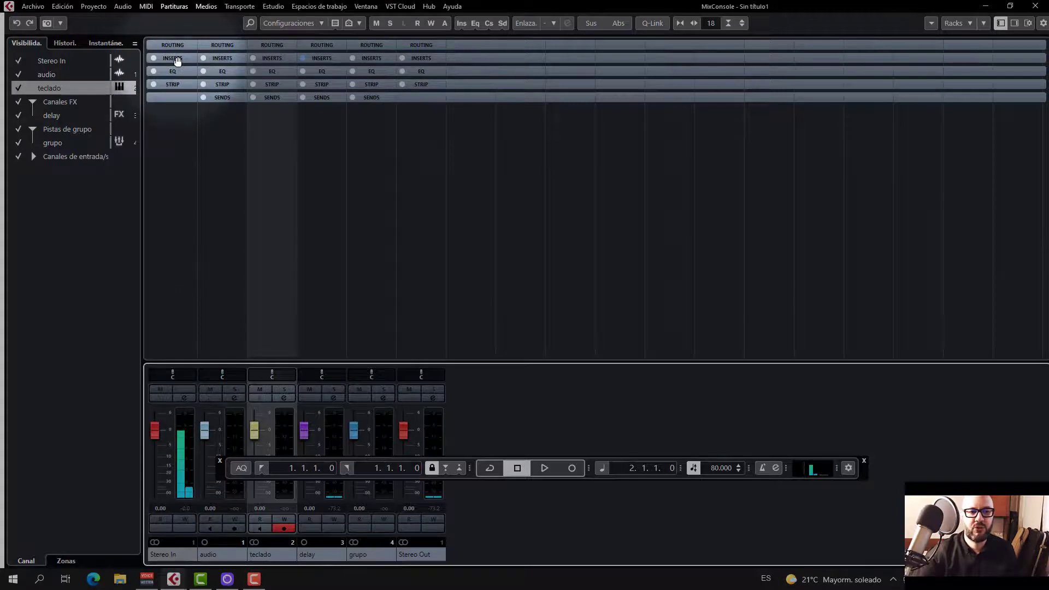
{"action": "left_click", "coordinate": [232, 58]}
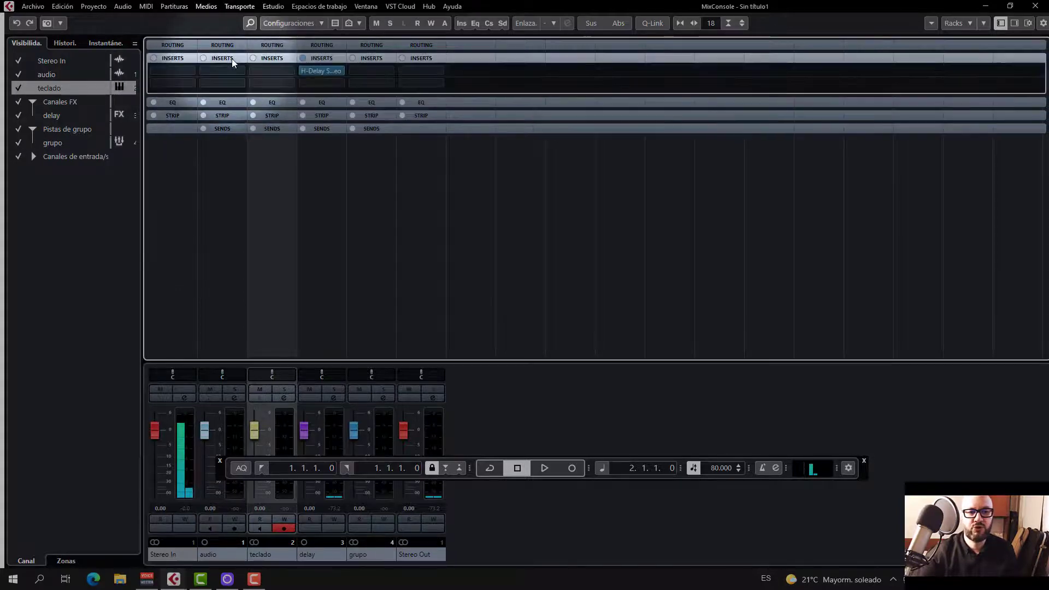
{"action": "left_click", "coordinate": [231, 129]}
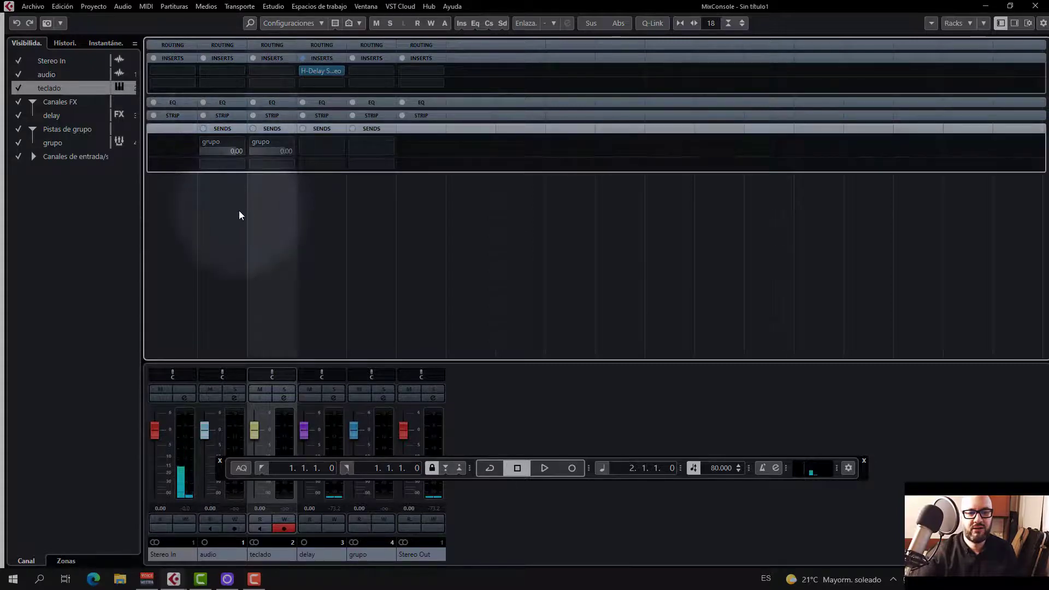
{"action": "left_click", "coordinate": [229, 103]}
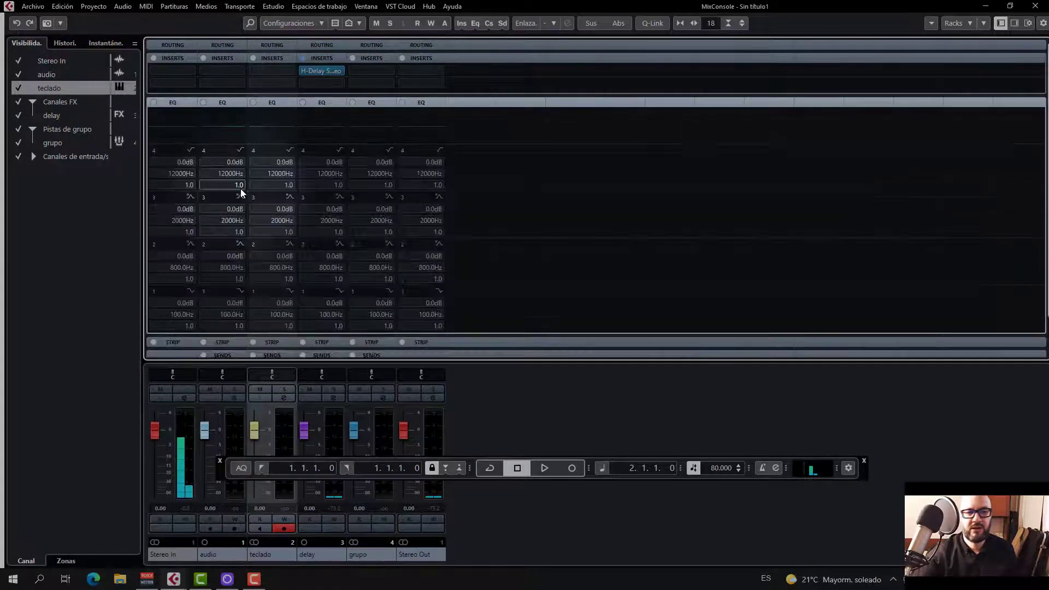
{"action": "left_click", "coordinate": [228, 103]}
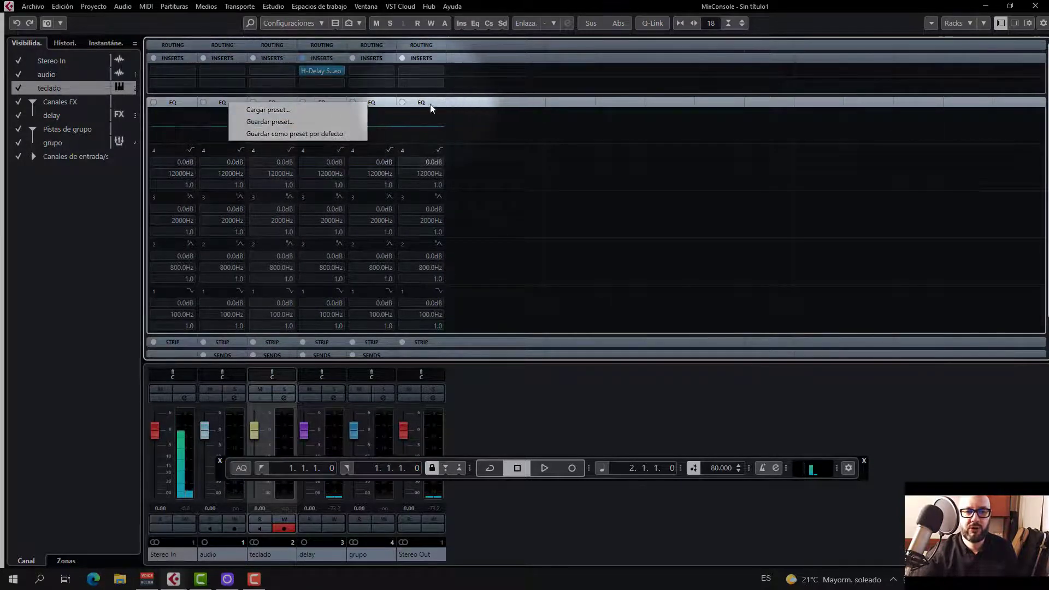
{"action": "left_click", "coordinate": [453, 105]}
{"action": "left_click", "coordinate": [233, 103]}
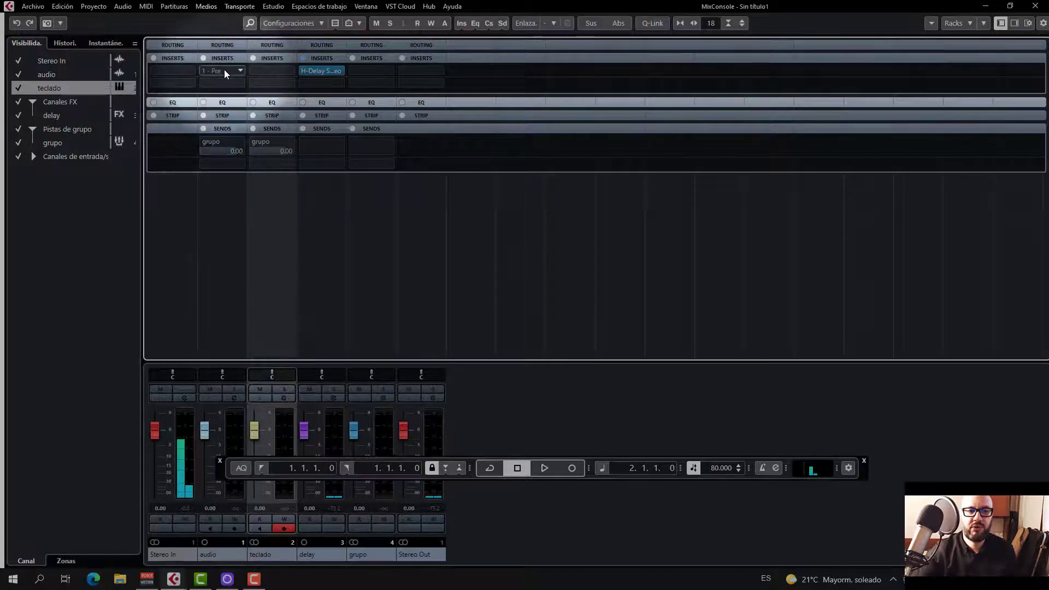
Search the effects for "com" and load C1 comp Mono in the audio channel's first insert slot
{"action": "left_click", "coordinate": [223, 70]}
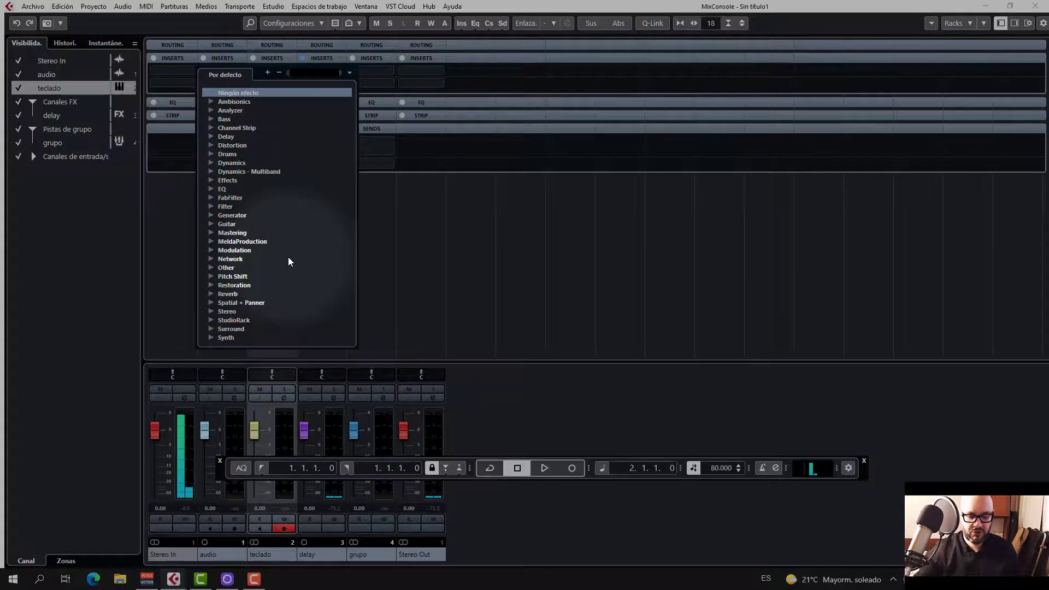
{"action": "type", "text": "com"}
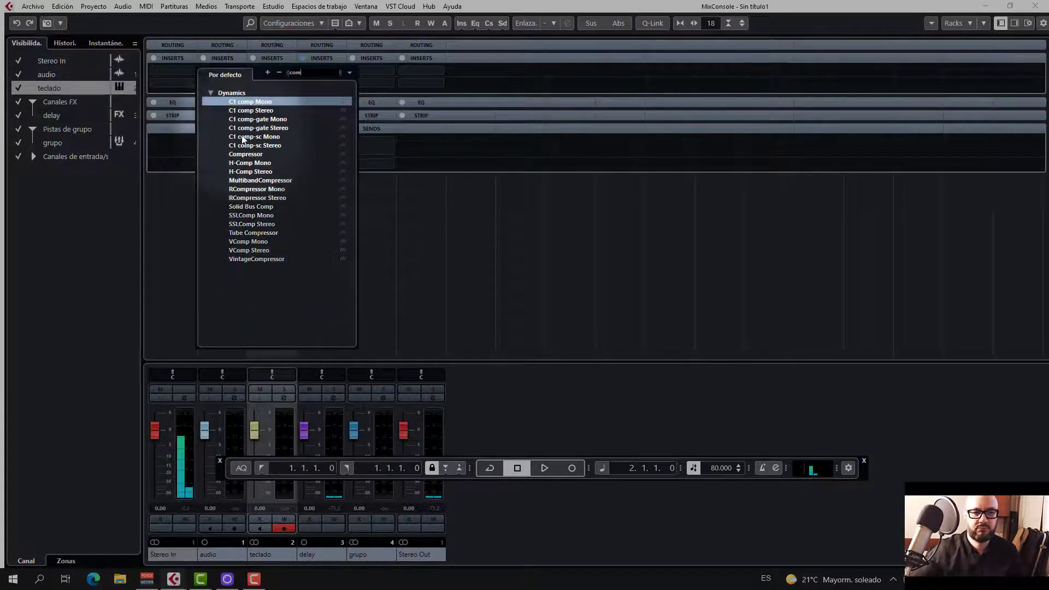
{"action": "left_click", "coordinate": [248, 102]}
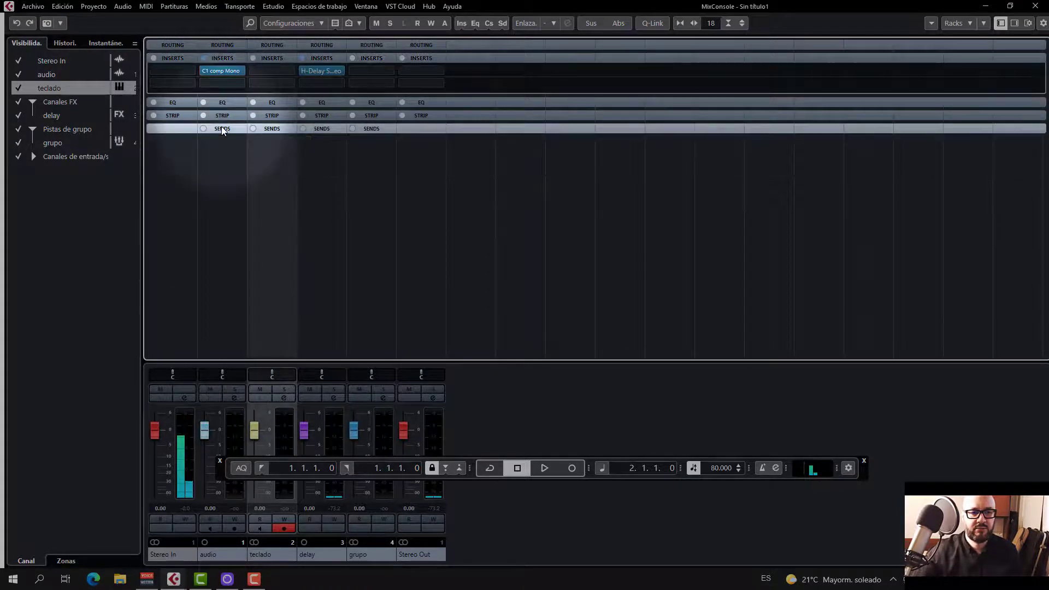
Add a send to the delay effect channel in the audio channel's second send slot
{"action": "mouse_move", "coordinate": [221, 163]}
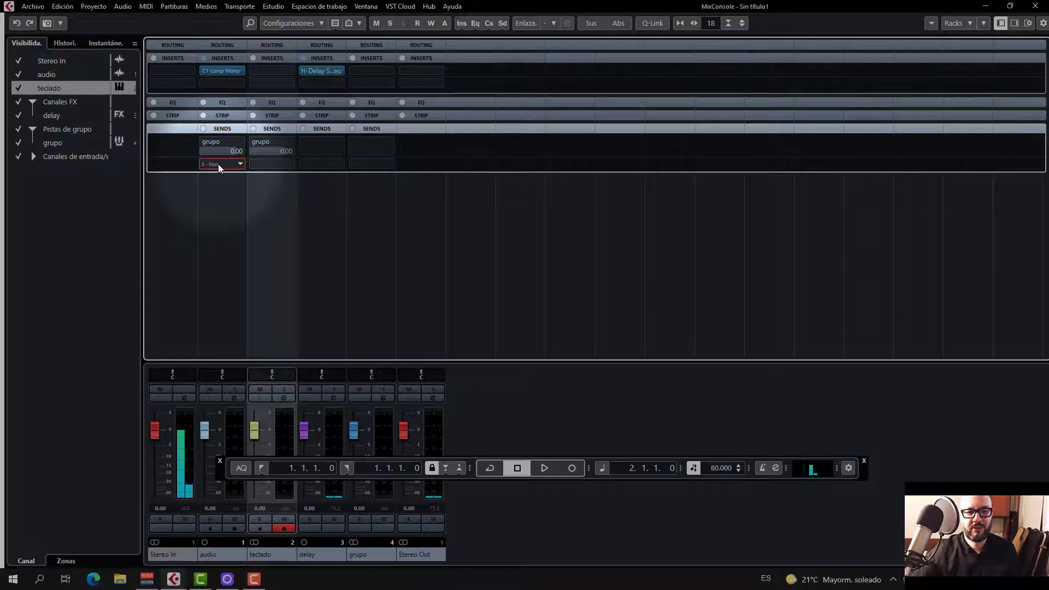
{"action": "left_click", "coordinate": [218, 164]}
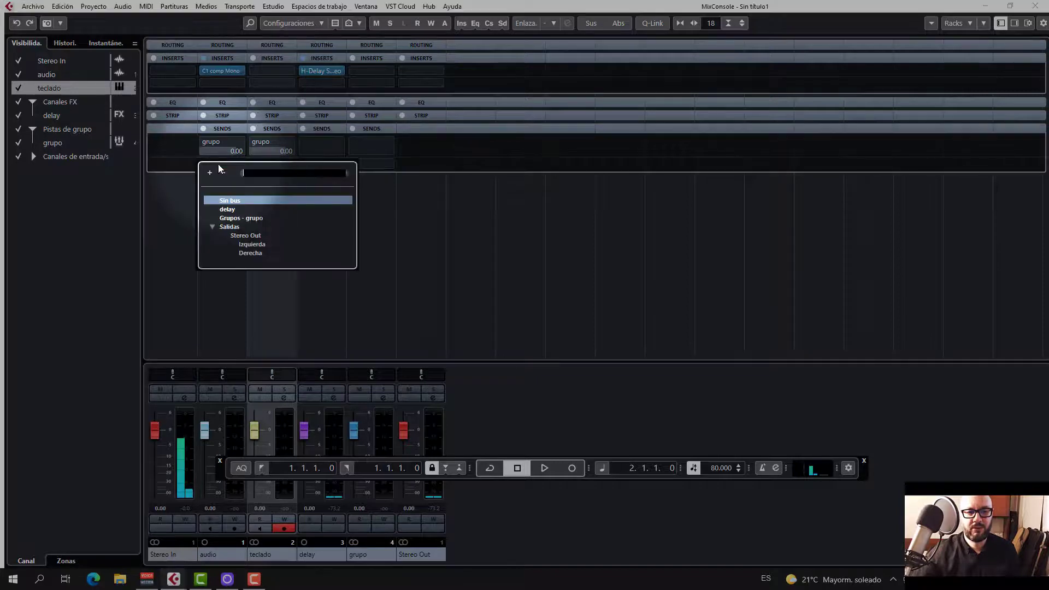
{"action": "left_click", "coordinate": [231, 210]}
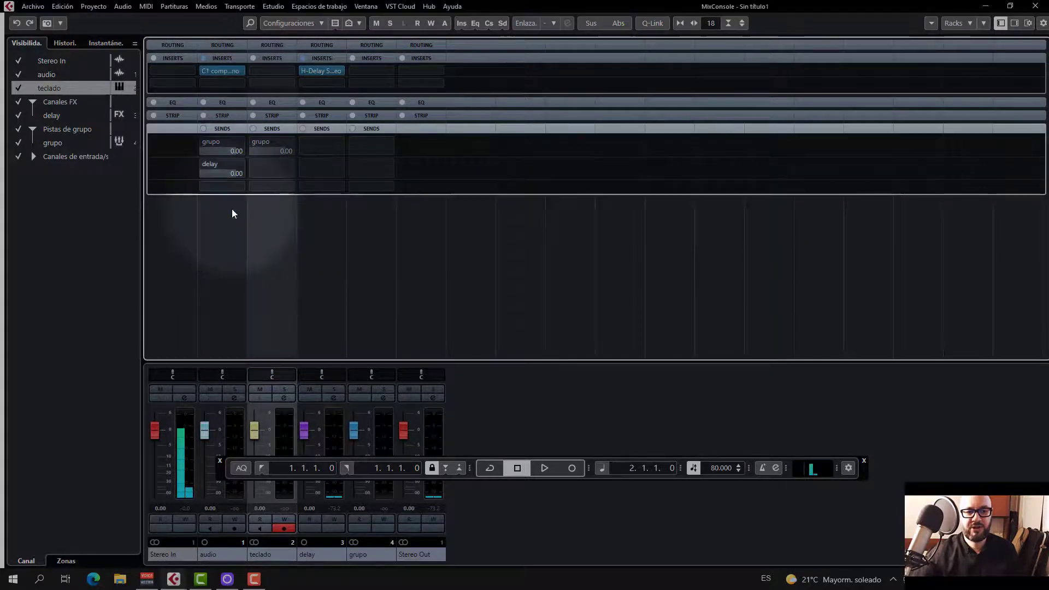
Pan the audio channel to R76 and the teclado channel to L57, and close the MixConsole
{"action": "left_click", "coordinate": [208, 172]}
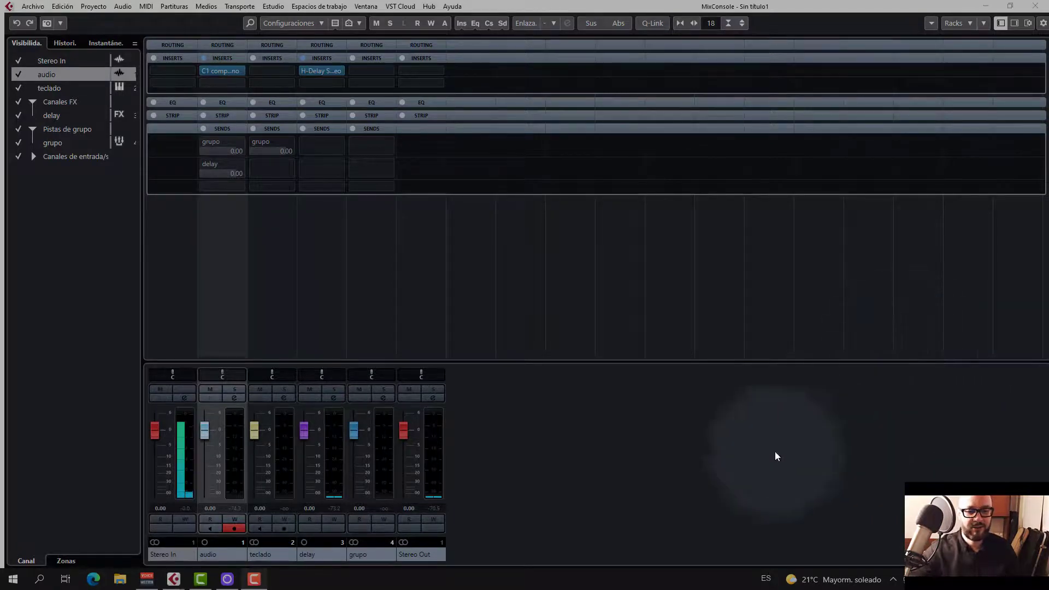
{"action": "left_click", "coordinate": [222, 375]}
{"action": "left_click_drag", "start_coordinate": [222, 375], "coordinate": [243, 375]}
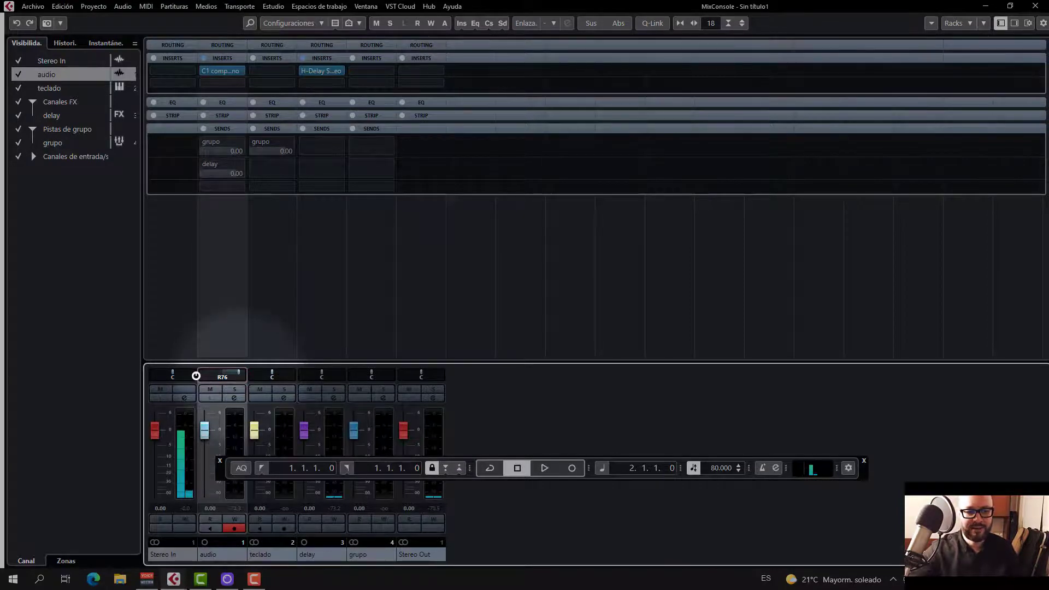
{"action": "left_click_drag", "start_coordinate": [271, 375], "coordinate": [264, 375]}
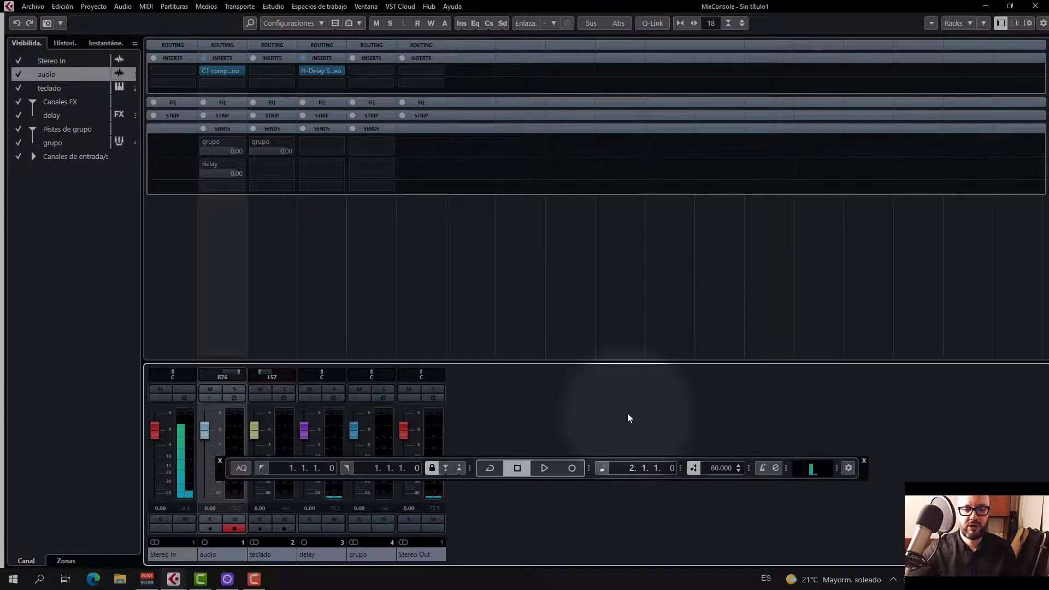
{"action": "key", "text": "F3"}
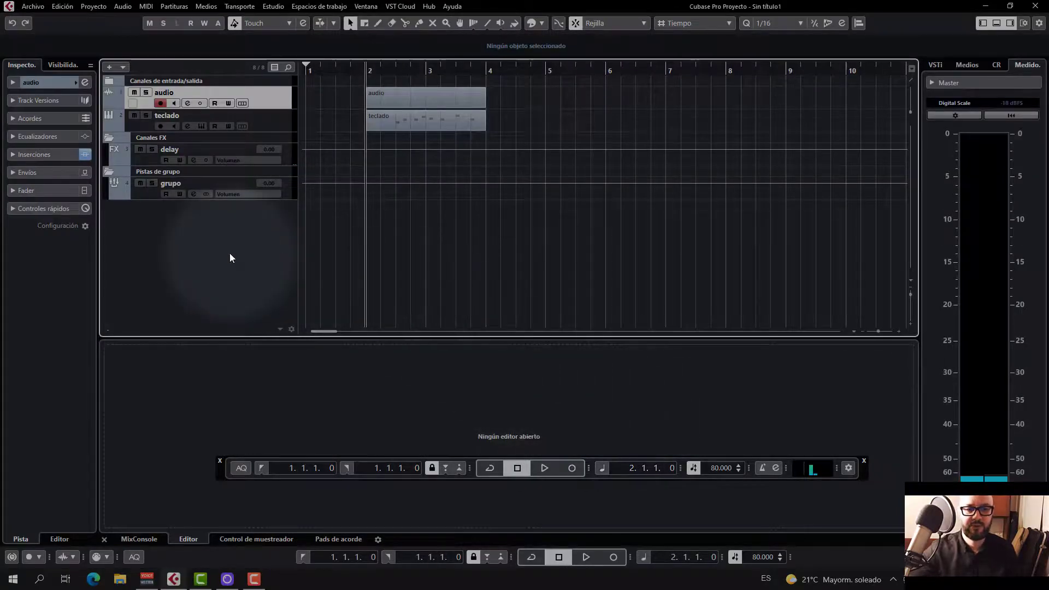
Select the audio track and switch its mute and solo states on and back off
{"action": "left_click", "coordinate": [270, 114]}
{"action": "left_click", "coordinate": [270, 96]}
{"action": "left_click", "coordinate": [268, 117]}
{"action": "left_click", "coordinate": [268, 94]}
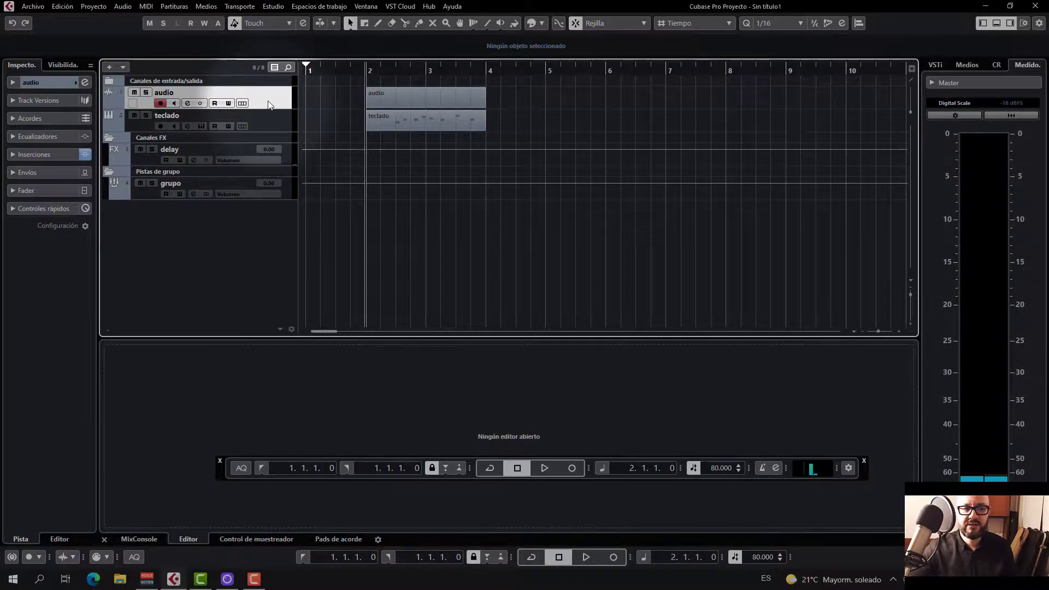
{"action": "left_click", "coordinate": [134, 93]}
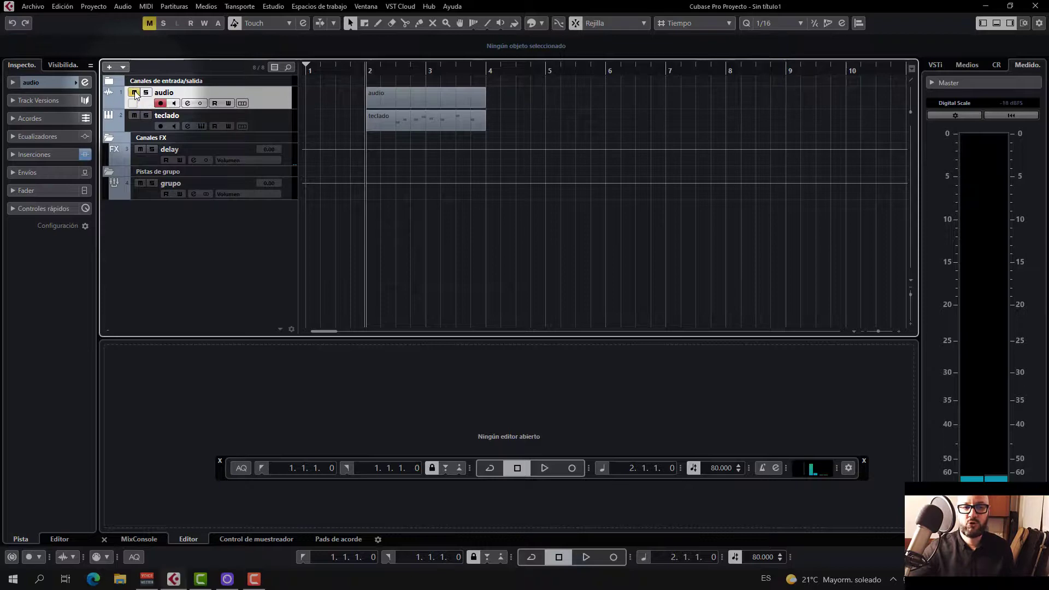
{"action": "left_click", "coordinate": [134, 93]}
{"action": "left_click", "coordinate": [147, 93]}
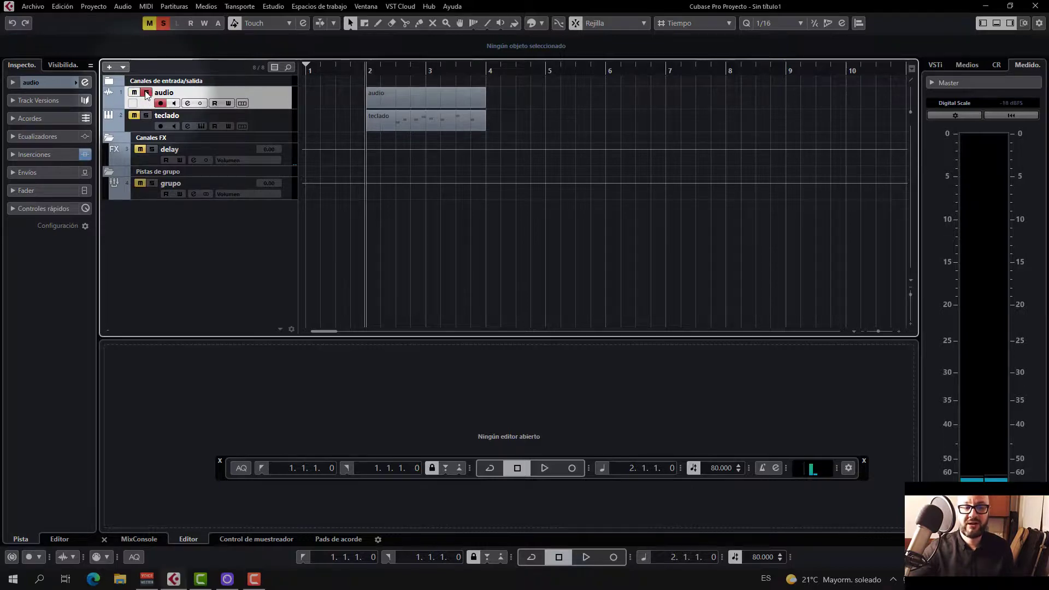
{"action": "left_click", "coordinate": [147, 93]}
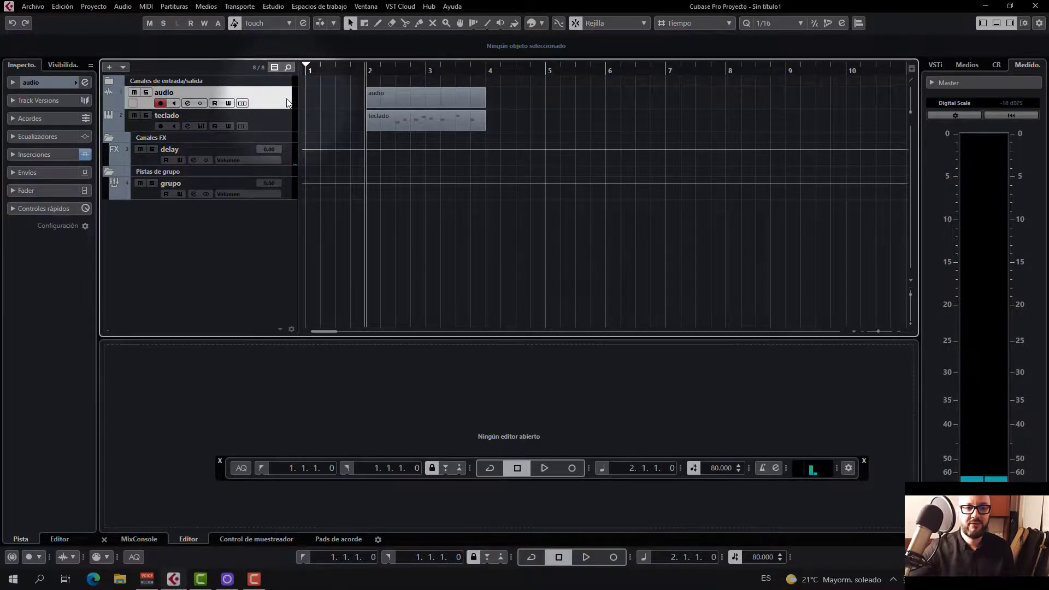
Switch input monitoring and the read and write automation of the audio track on and back off
{"action": "left_click", "coordinate": [173, 104]}
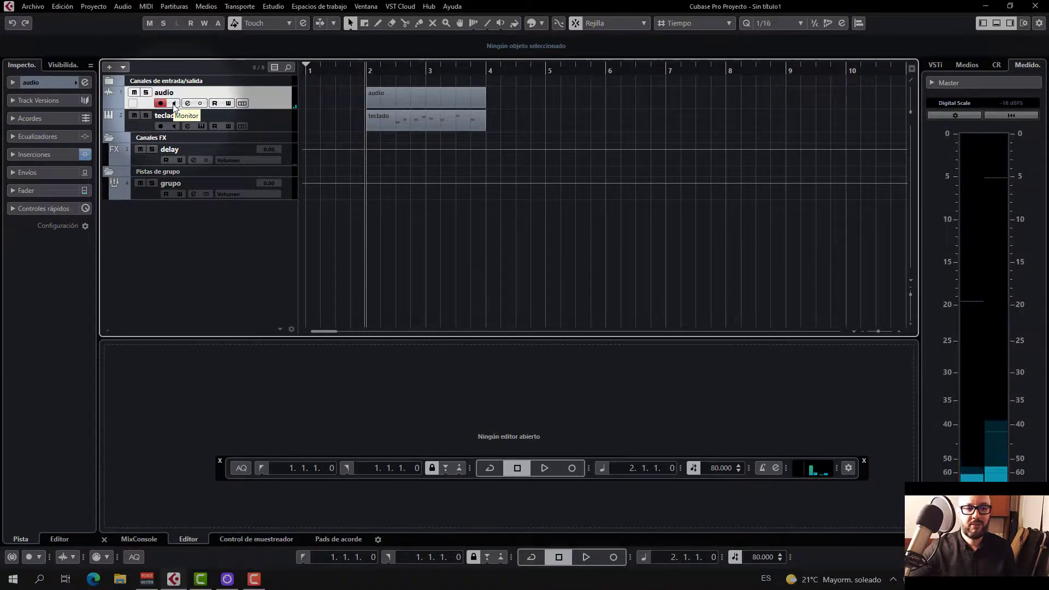
{"action": "left_click", "coordinate": [214, 104]}
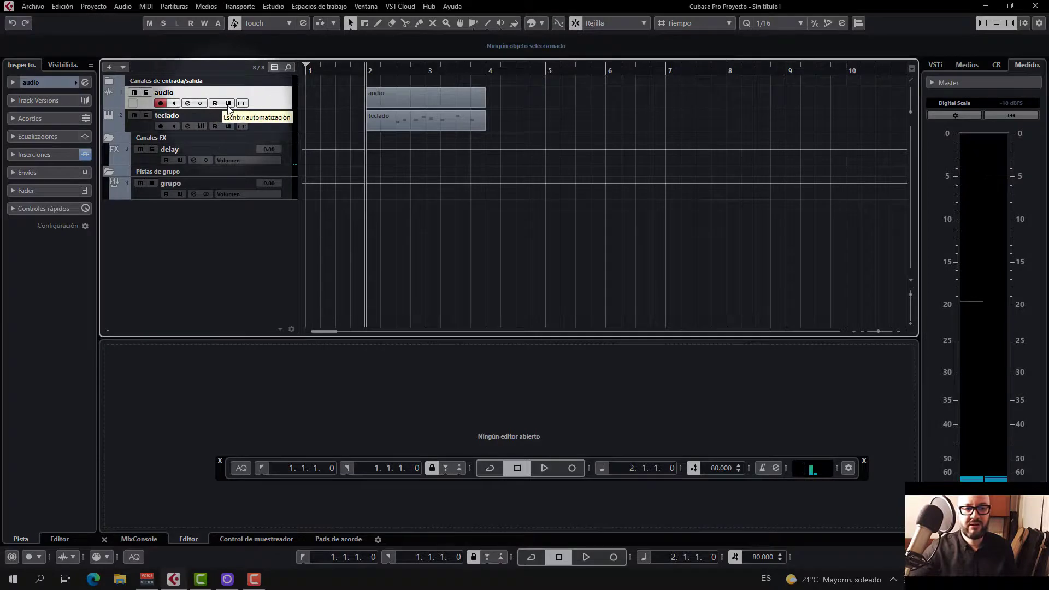
{"action": "left_click", "coordinate": [228, 104]}
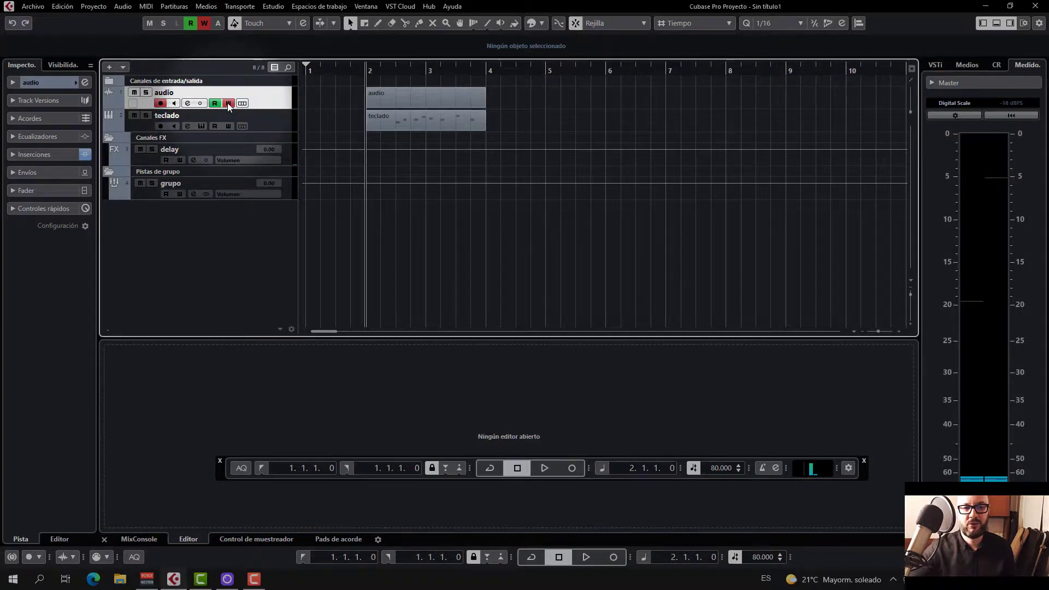
{"action": "left_click", "coordinate": [228, 104]}
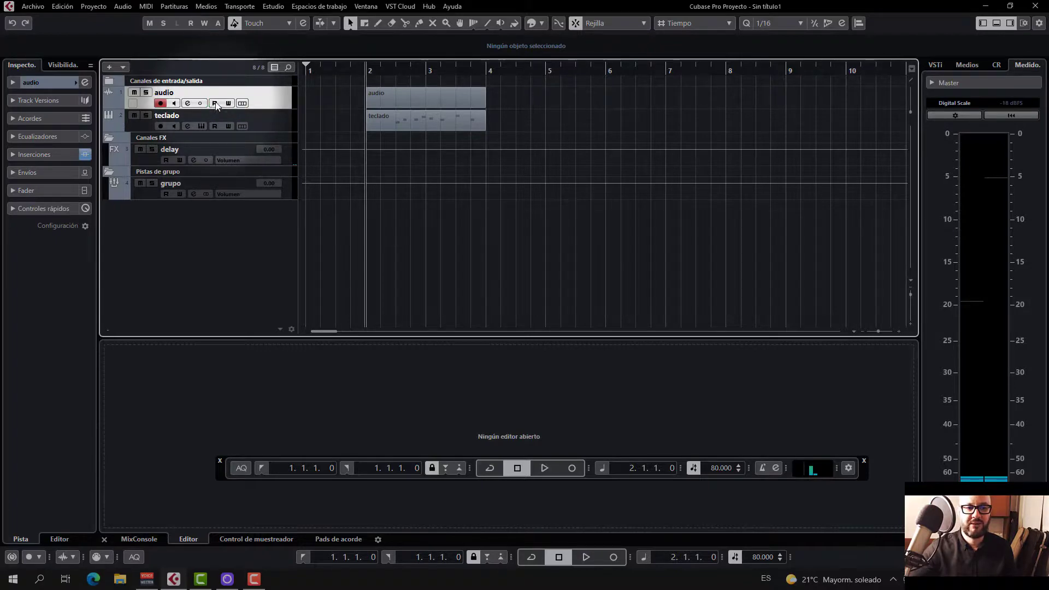
Open the audio mixdown export settings, try the Wave file type, restore MPEG 1 Layer 3 and close without exporting
{"action": "left_click", "coordinate": [33, 7]}
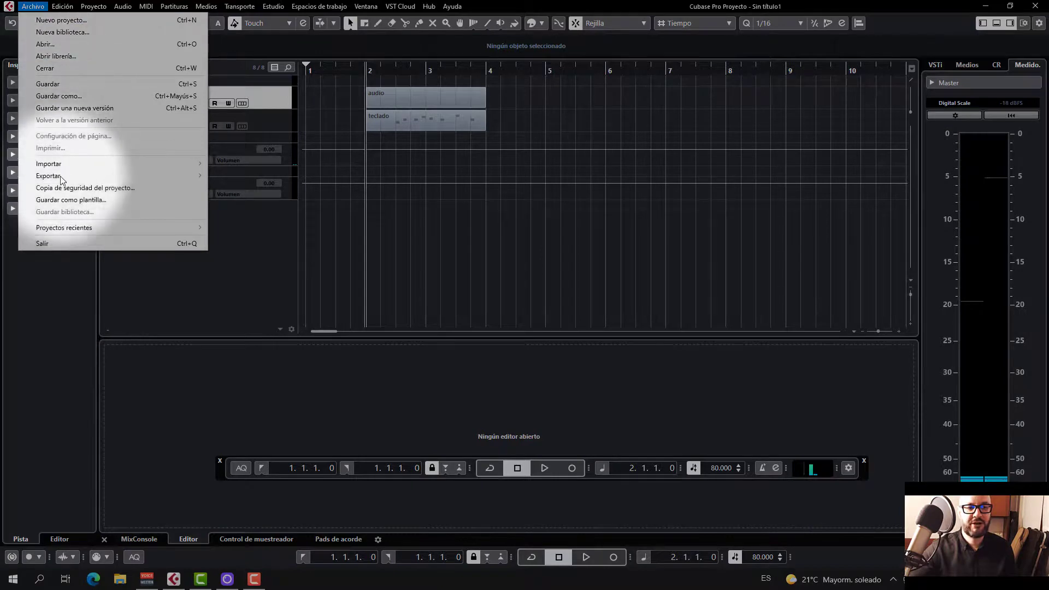
{"action": "mouse_move", "coordinate": [206, 182]}
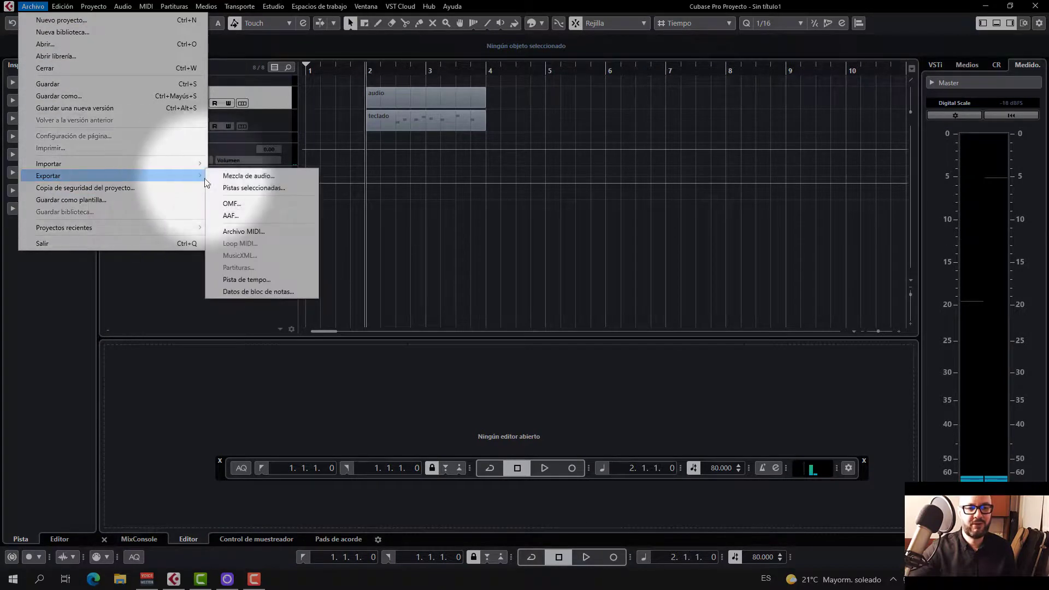
{"action": "left_click", "coordinate": [241, 179]}
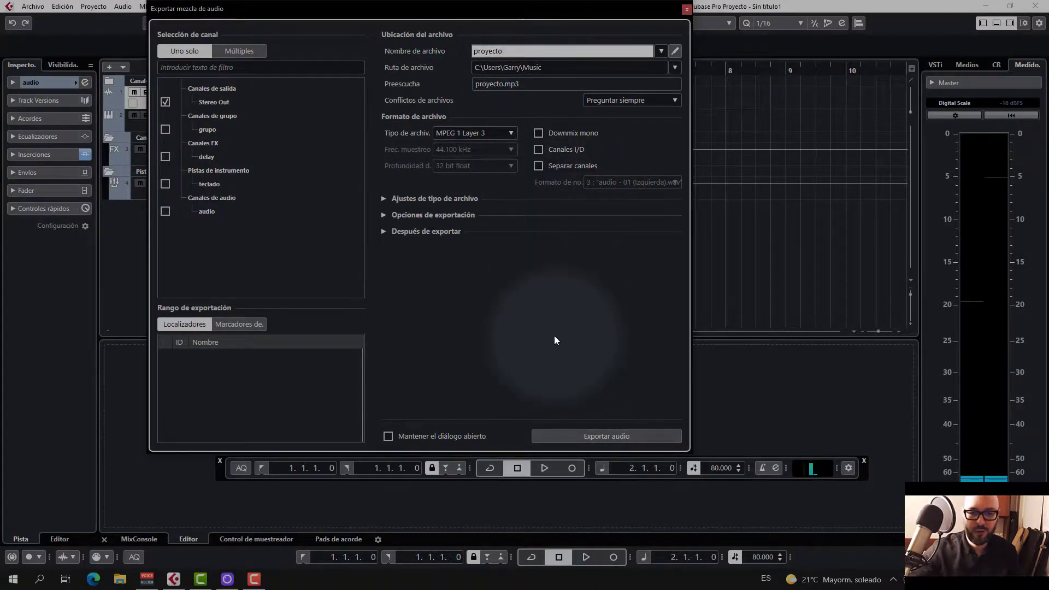
{"action": "left_click", "coordinate": [512, 135]}
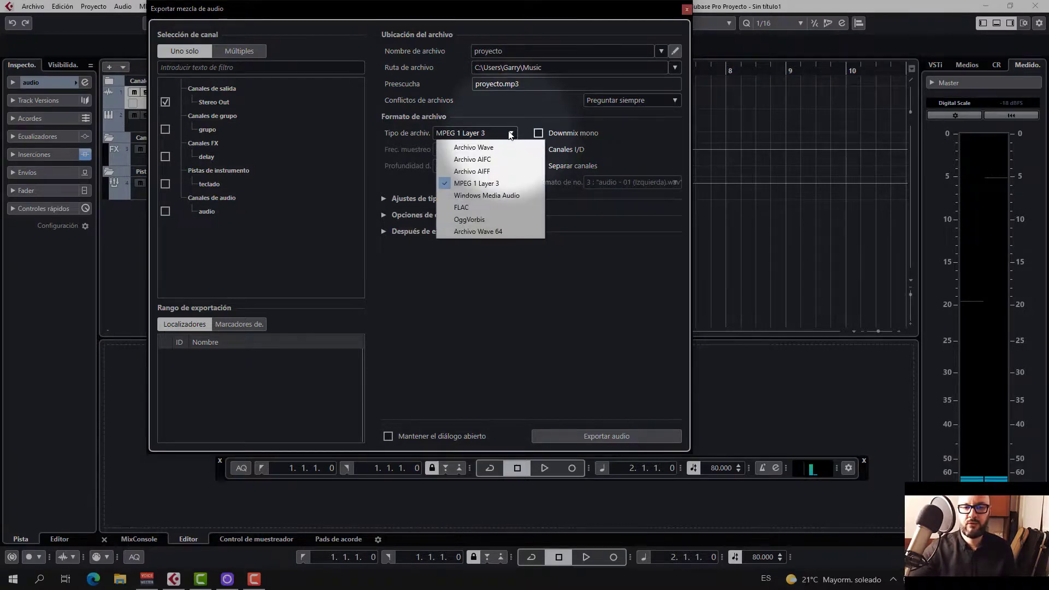
{"action": "left_click", "coordinate": [475, 147]}
{"action": "left_click", "coordinate": [495, 133]}
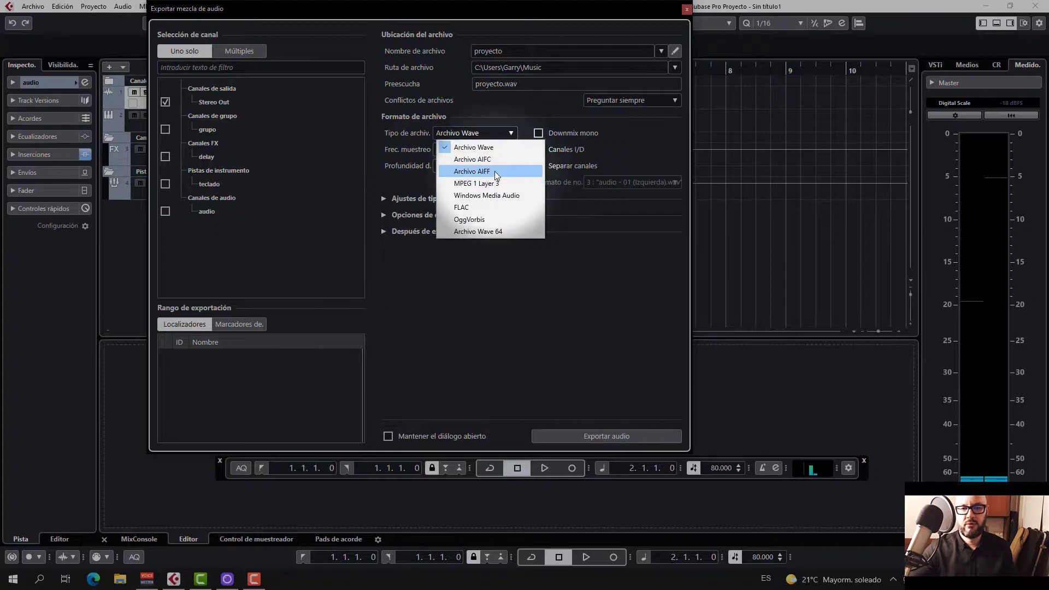
{"action": "left_click", "coordinate": [496, 184]}
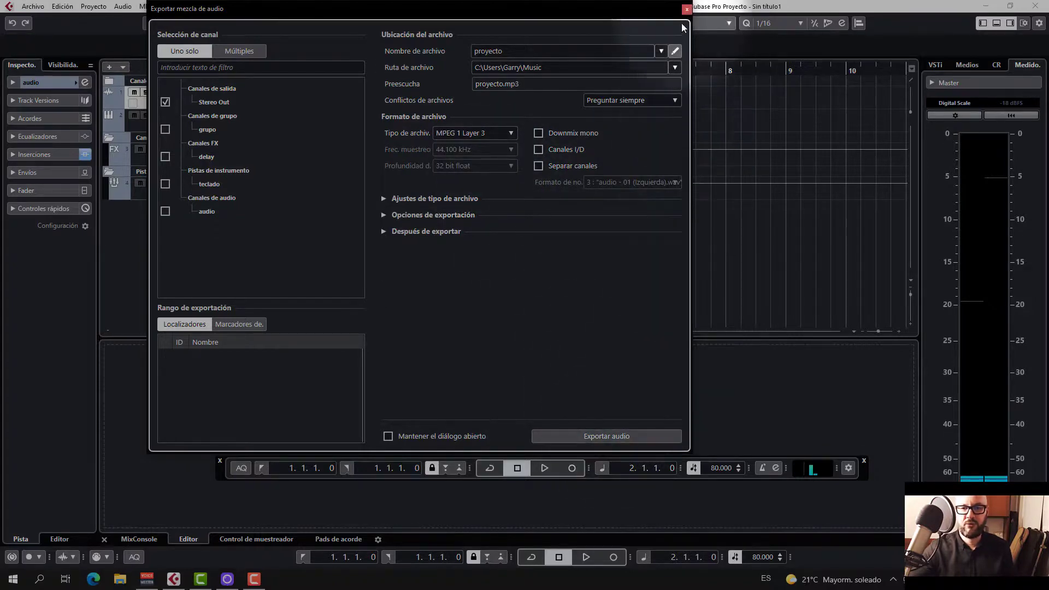
{"action": "left_click", "coordinate": [686, 8]}
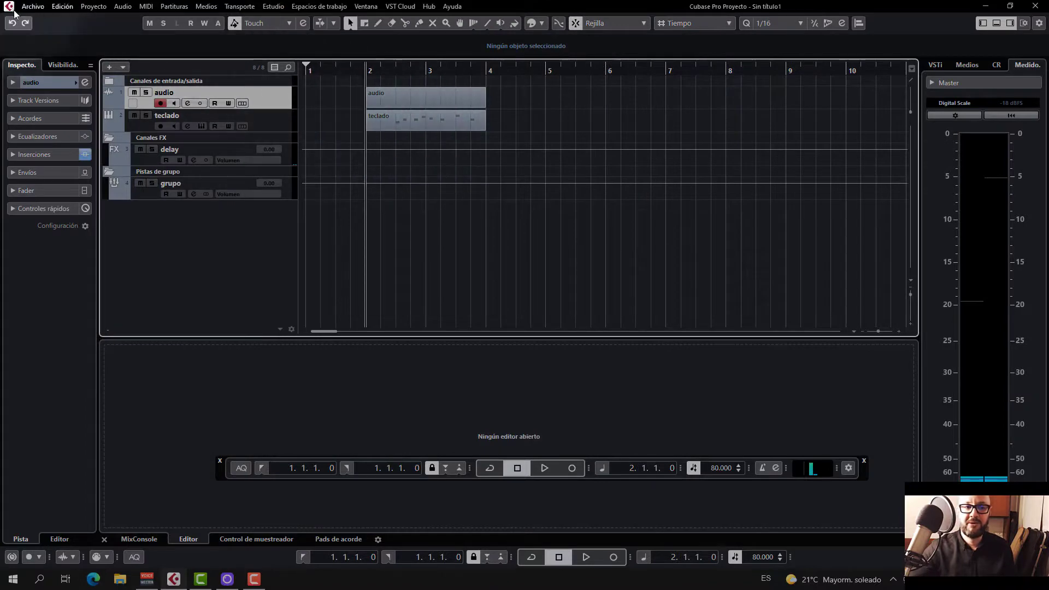
Display the file commands for creating, saving and exporting projects
{"action": "left_click", "coordinate": [34, 9]}
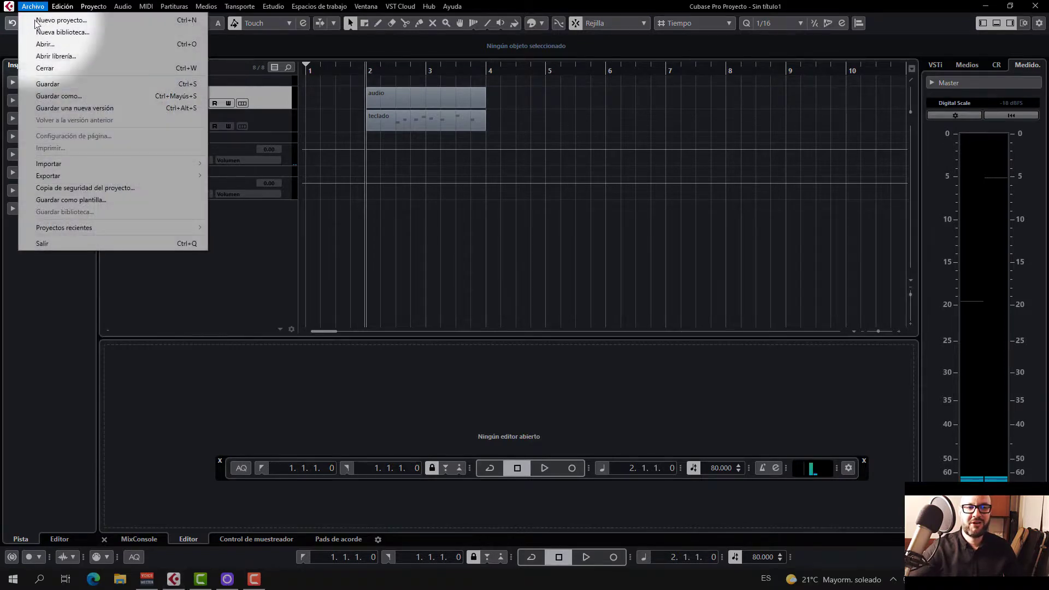